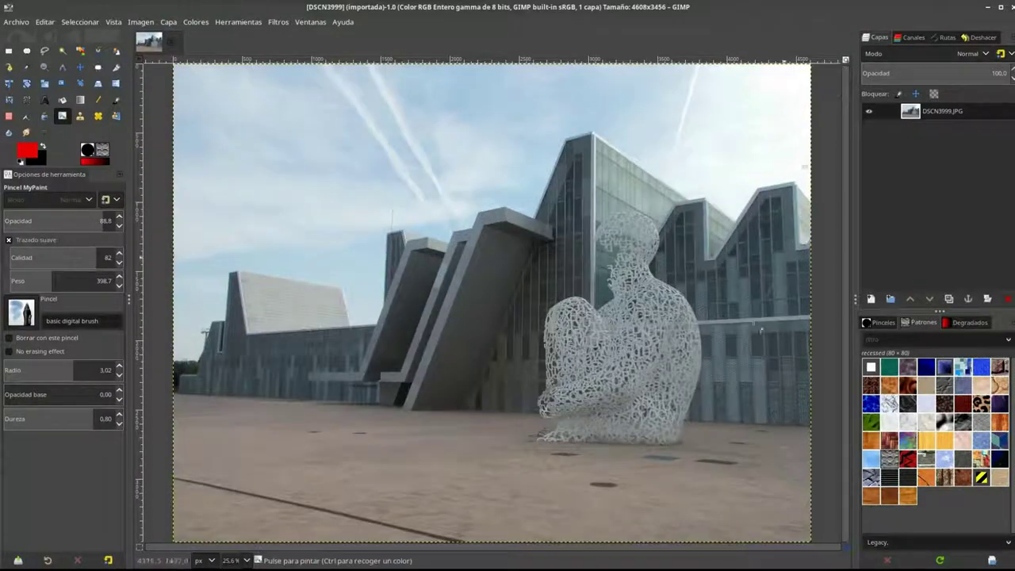
Raise the photo's brightness and contrast with Brillo-contraste.
click(195, 22)
click(262, 140)
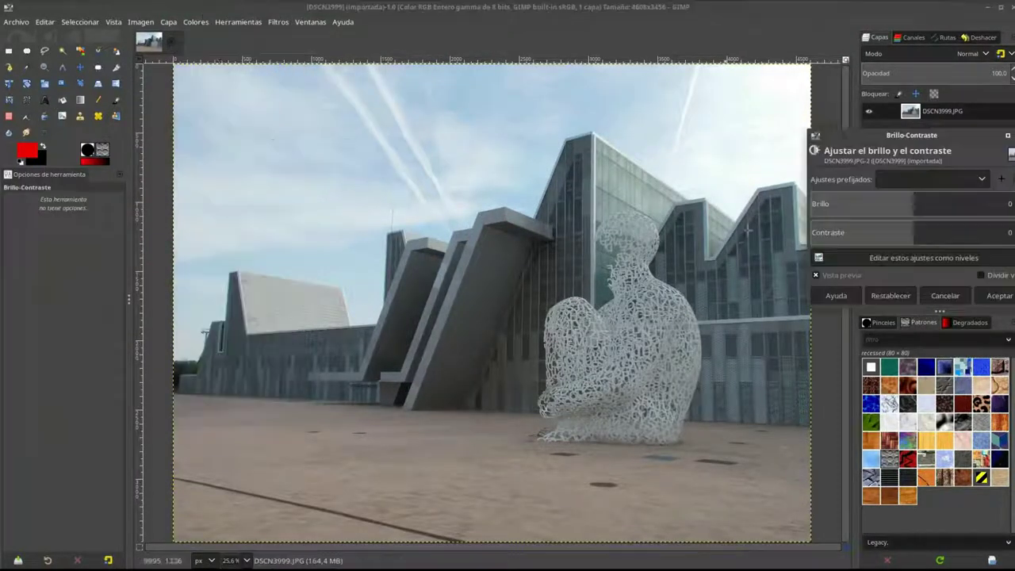
mouse_move(912, 203)
mouse_down()
mouse_move(943, 204)
mouse_move(914, 236)
mouse_move(938, 232)
mouse_up()
click(999, 295)
Brighten shadows, darken highlights and raise the white point, then raise the Saturación scale.
click(195, 21)
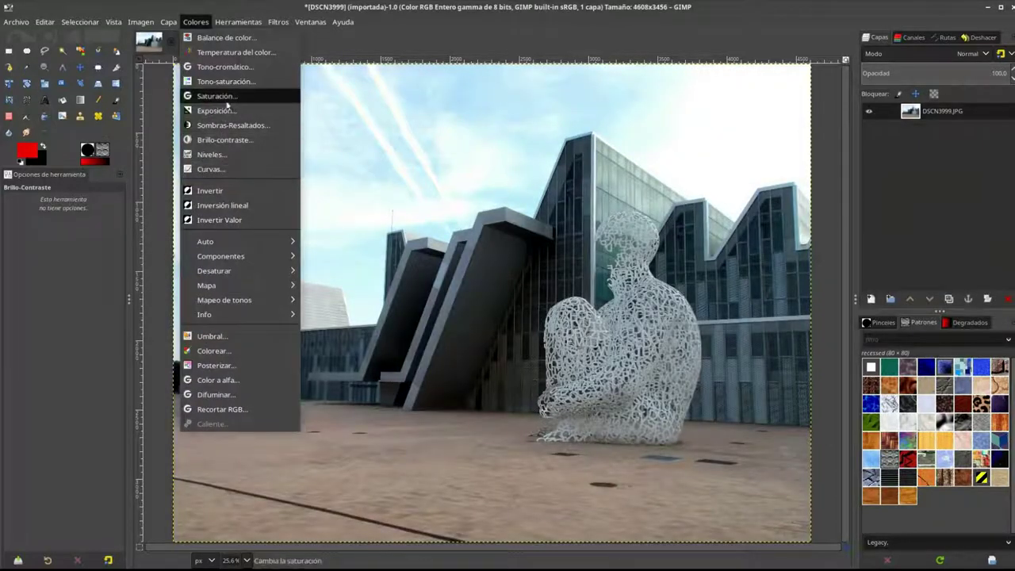
click(230, 124)
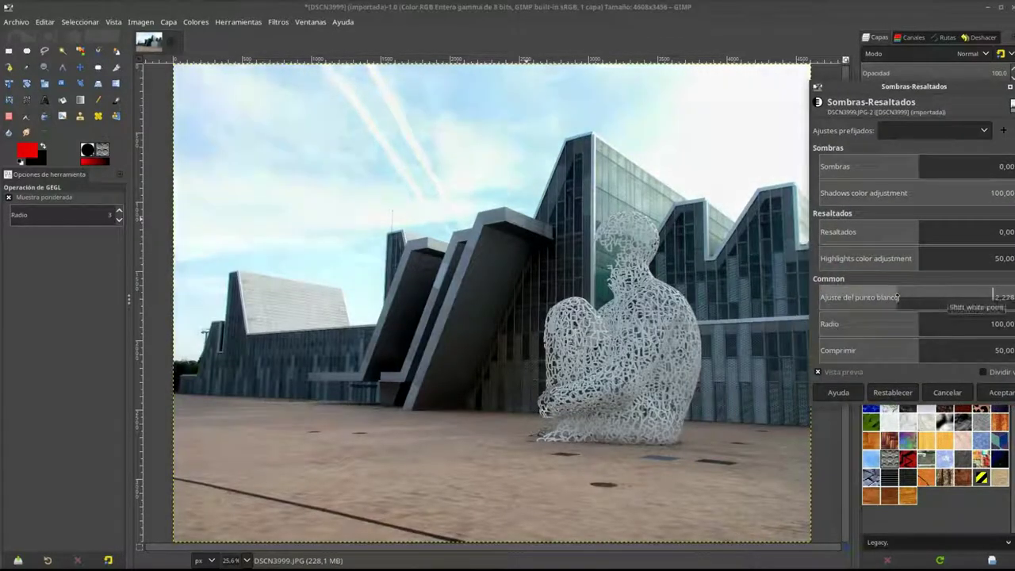
drag(898, 297, 920, 297)
drag(947, 231, 888, 232)
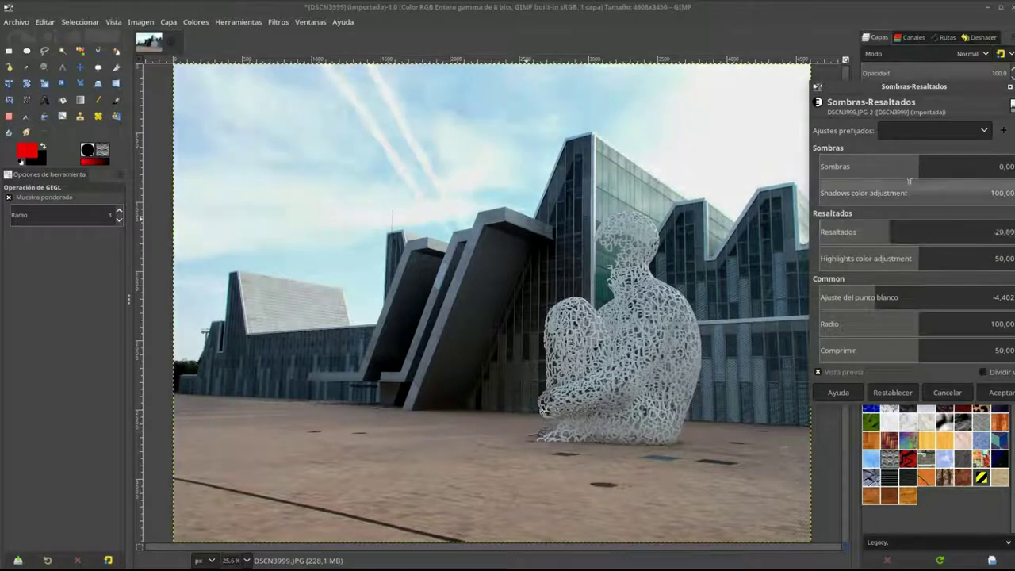
drag(951, 168, 967, 175)
click(1000, 392)
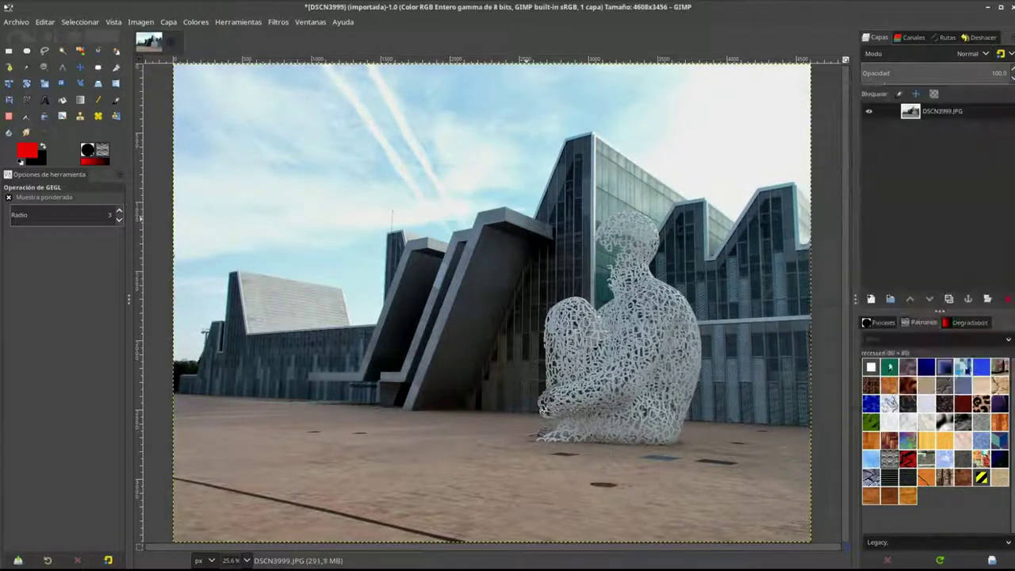
click(196, 22)
click(235, 95)
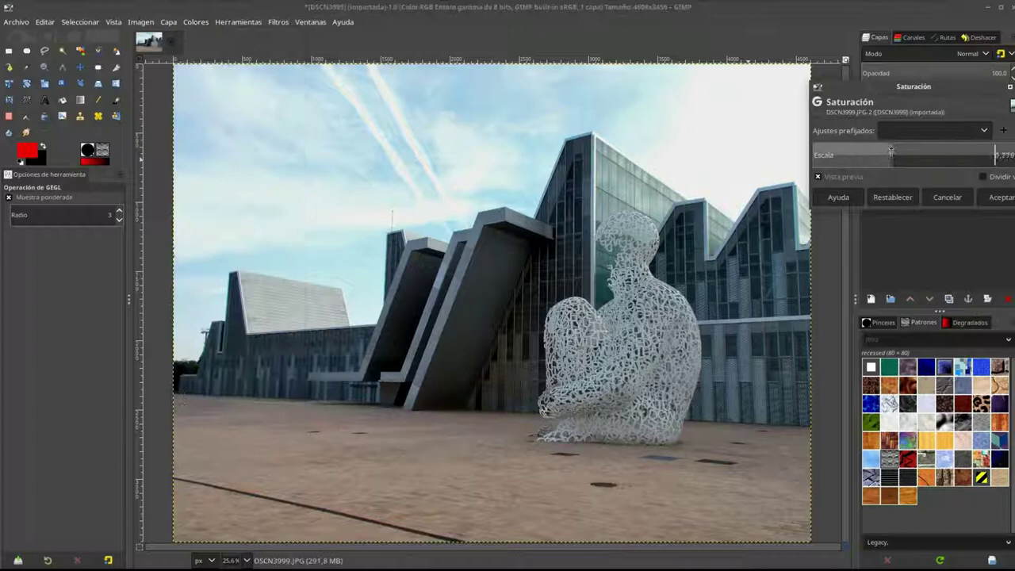
Apply the saturation change and cool the colour temperature toward blue.
key(Return)
click(196, 22)
click(230, 50)
mouse_move(967, 154)
mouse_down()
mouse_move(991, 155)
mouse_move(837, 156)
mouse_move(855, 156)
mouse_up()
click(1000, 224)
Shift the hue, reduce chroma and darken lightness with Tono-cromático.
click(195, 21)
click(223, 68)
drag(912, 181, 852, 182)
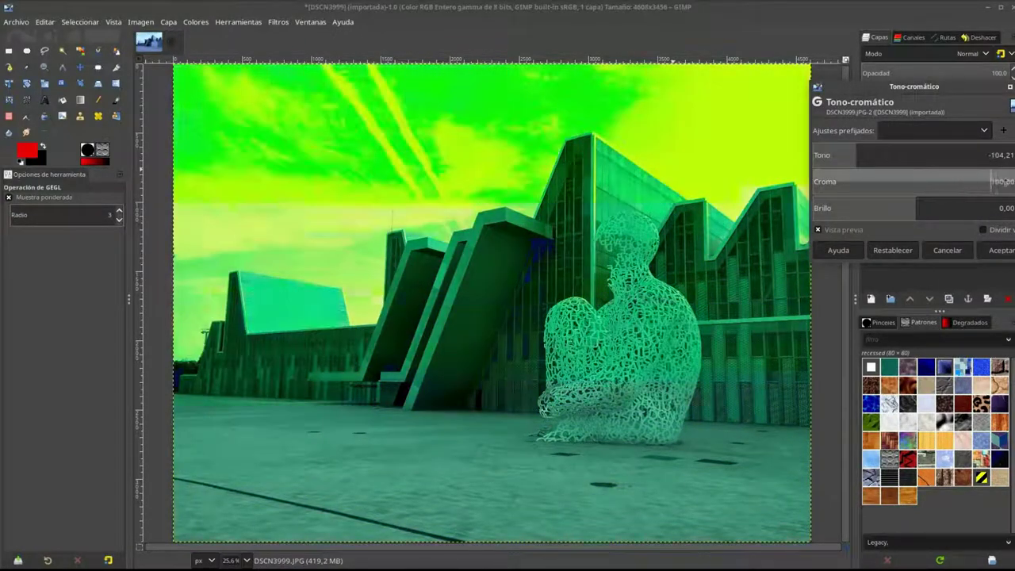
drag(898, 208, 864, 207)
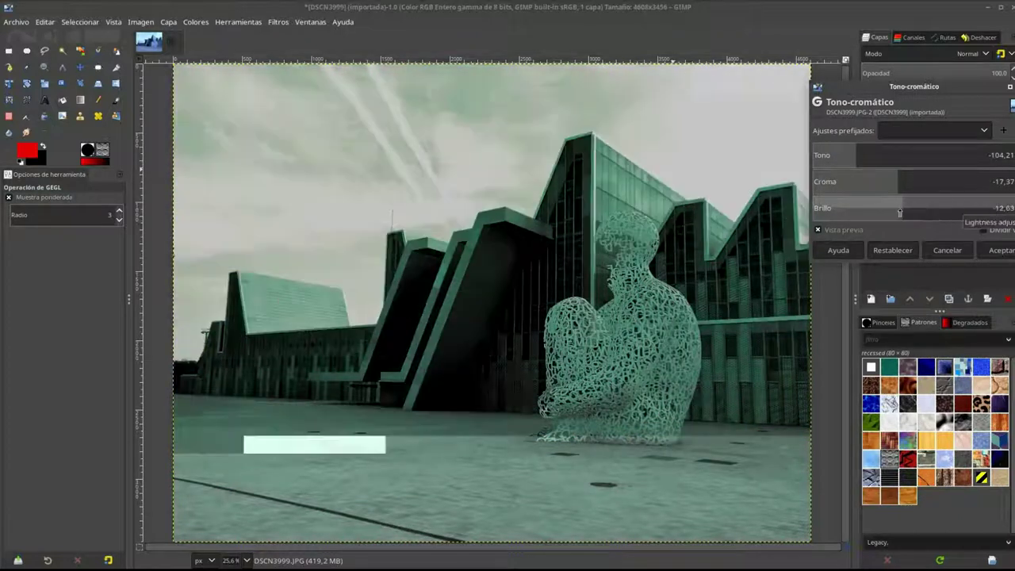
click(1000, 249)
click(195, 22)
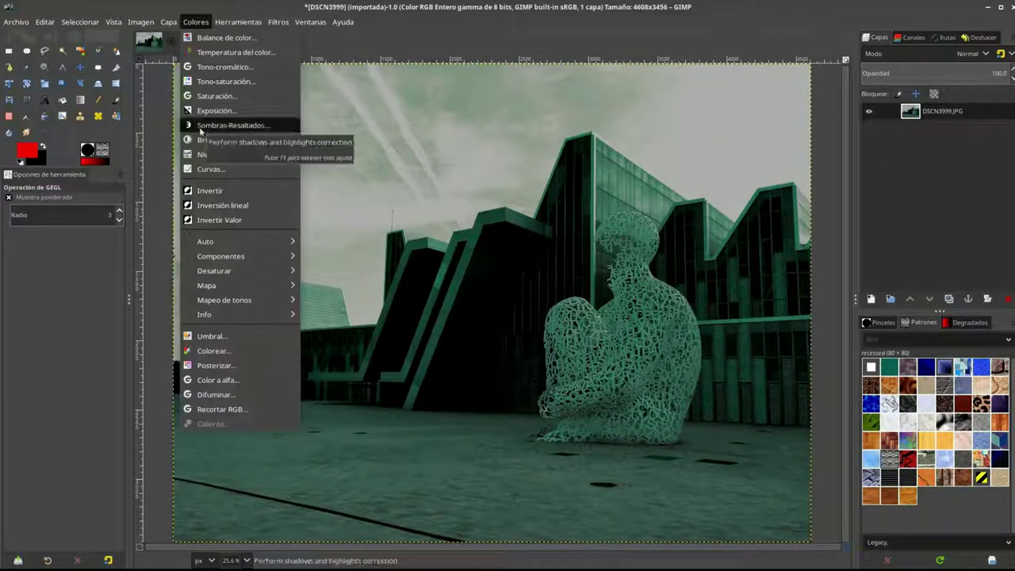
Push midtones, highlights and shadows toward blue and cyan with Balance de color.
click(229, 38)
mouse_move(903, 265)
mouse_down()
mouse_move(941, 270)
mouse_move(924, 268)
mouse_up()
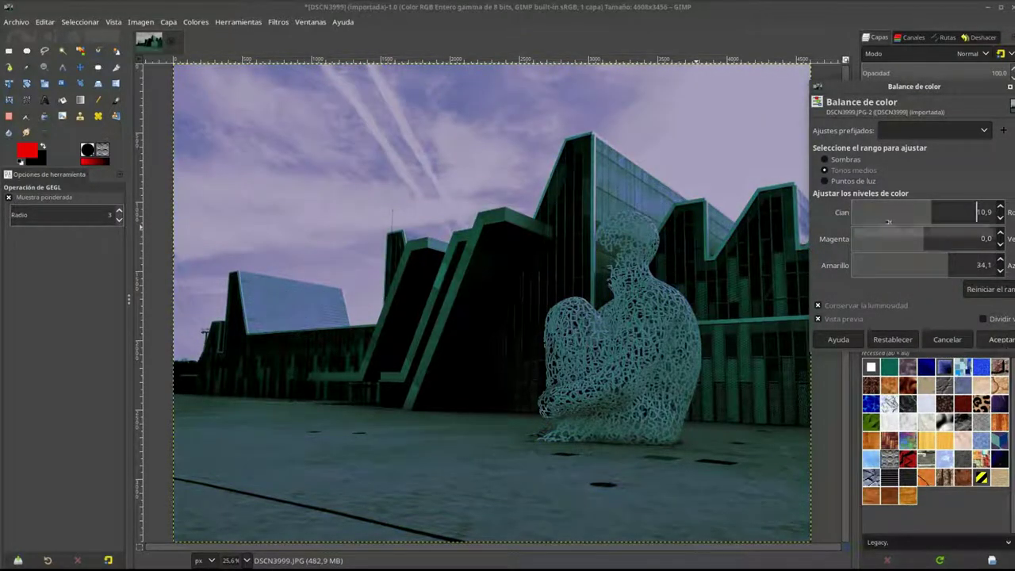
key(alt+p)
drag(918, 264, 921, 265)
click(923, 213)
key(alt+s)
drag(952, 212, 911, 212)
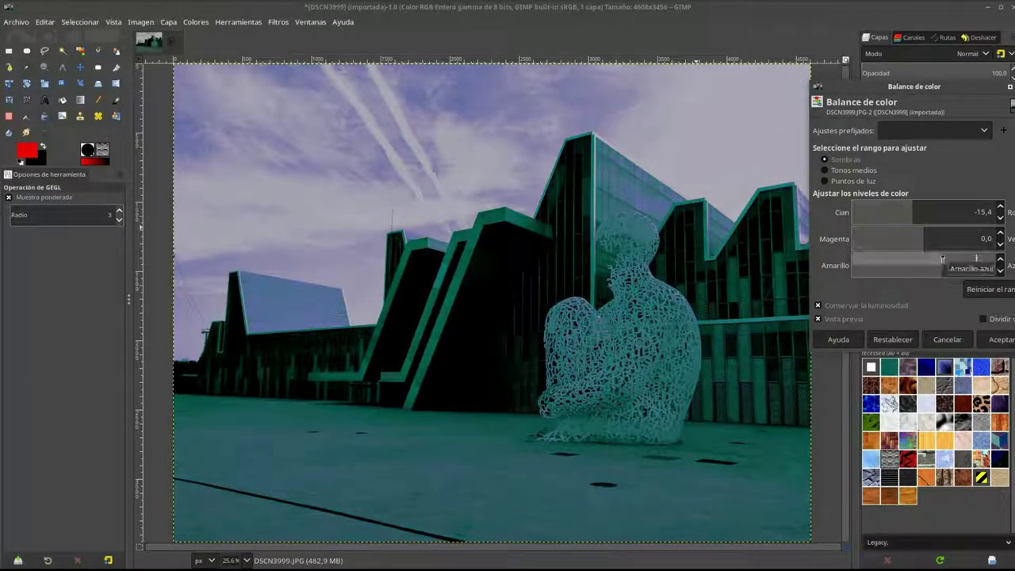
drag(942, 258, 980, 259)
click(992, 339)
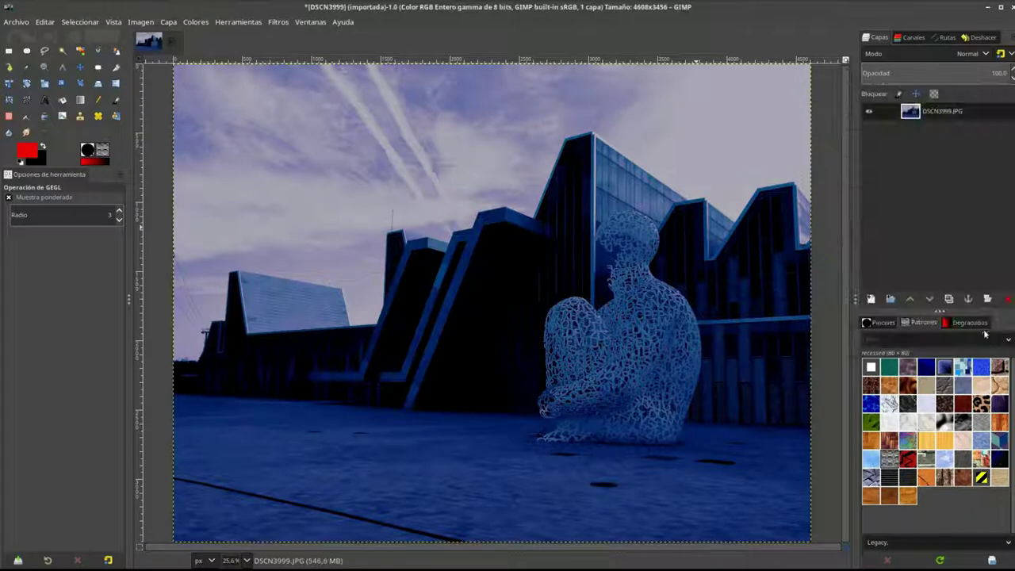
Lower the red curve and raise the green curve in Curvas.
click(196, 22)
click(226, 163)
click(857, 185)
click(856, 203)
mouse_move(904, 284)
mouse_down()
mouse_move(910, 298)
mouse_move(903, 272)
mouse_up()
click(857, 185)
click(858, 203)
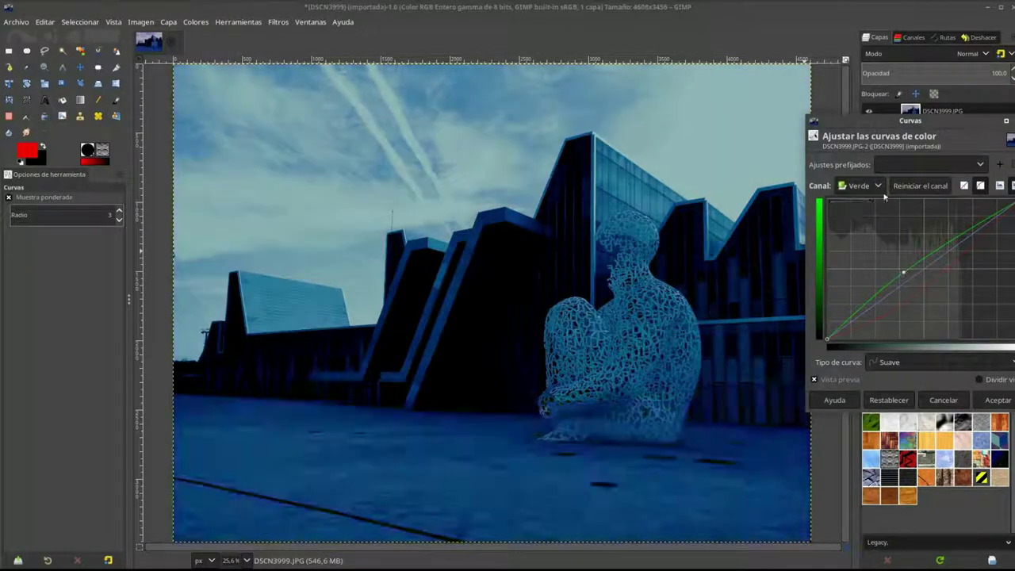
Reshape the blue curve for stronger, darker blue and apply the curves.
click(857, 185)
click(856, 203)
drag(845, 325, 844, 282)
drag(961, 236, 976, 209)
click(994, 401)
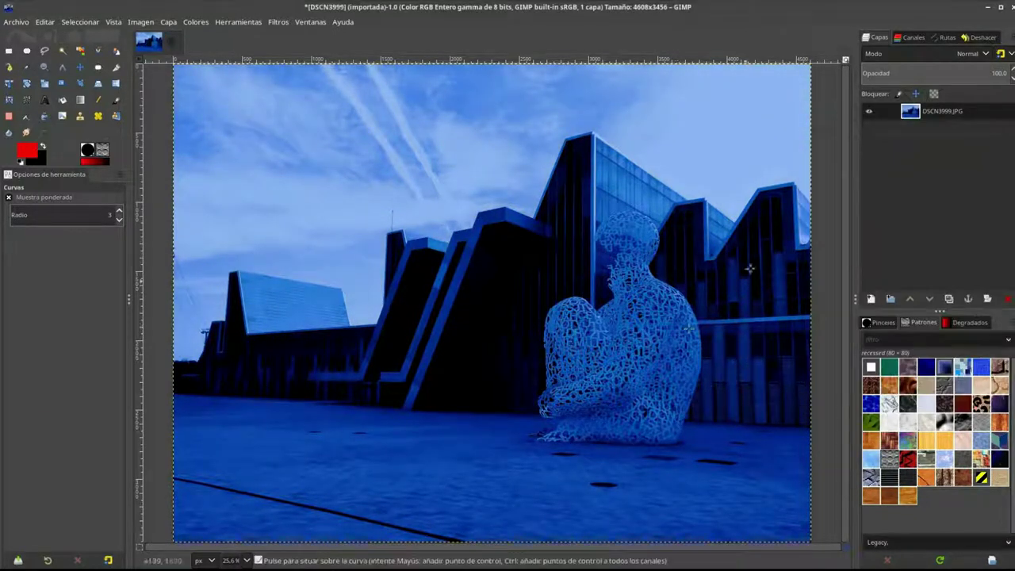
key(shift+ctrl+n)
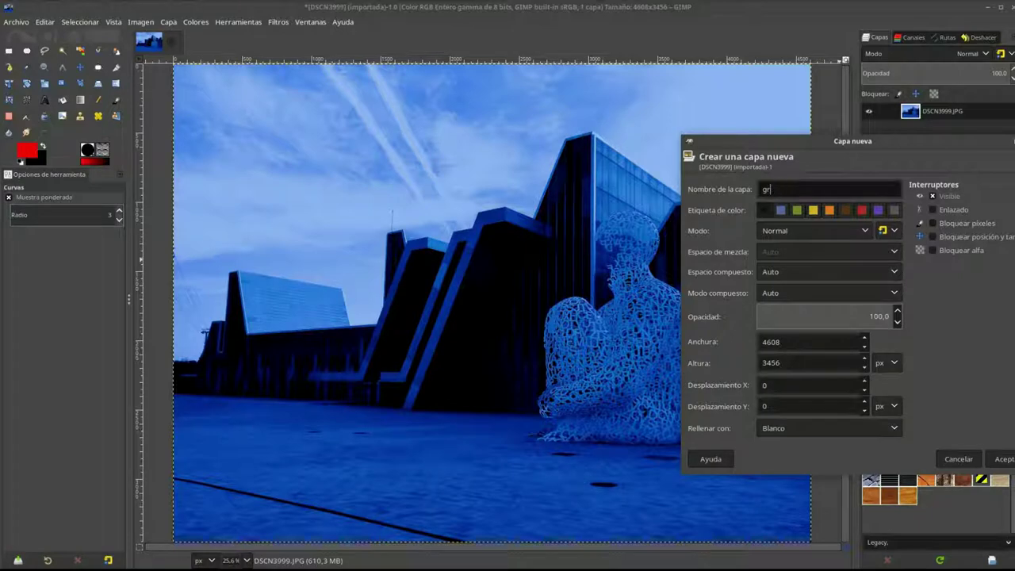
Create a layer named grisazulado and bucket-fill it dark blue.
text(isazulado)
key(Return)
click(27, 150)
click(58, 136)
key(Return)
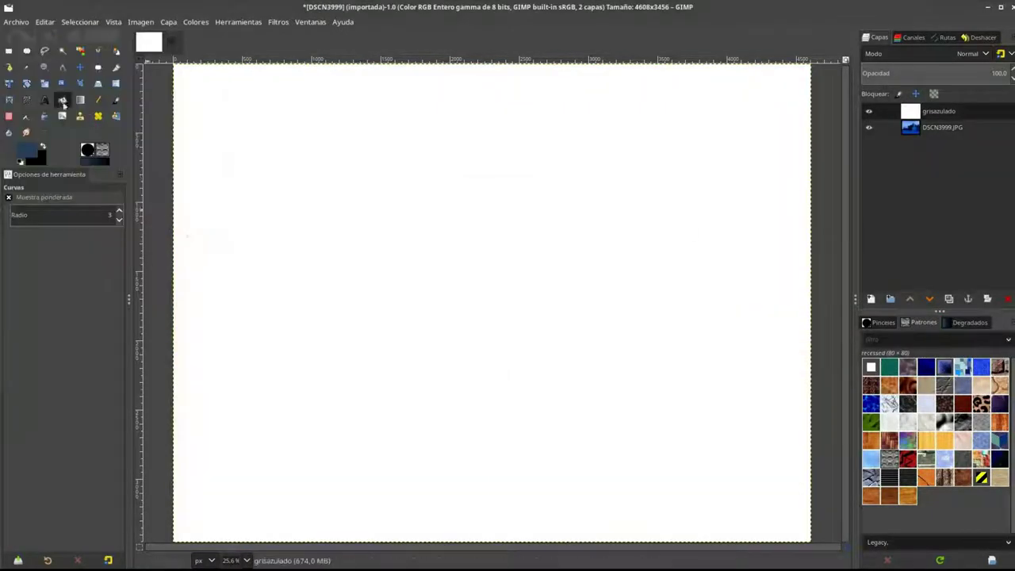
click(62, 100)
click(475, 301)
Cycle the layer's blend modes down to Sustraer, then undo to discard it.
scroll(960, 72, down, 1)
scroll(960, 72, down, 1)
scroll(960, 73, down, 1)
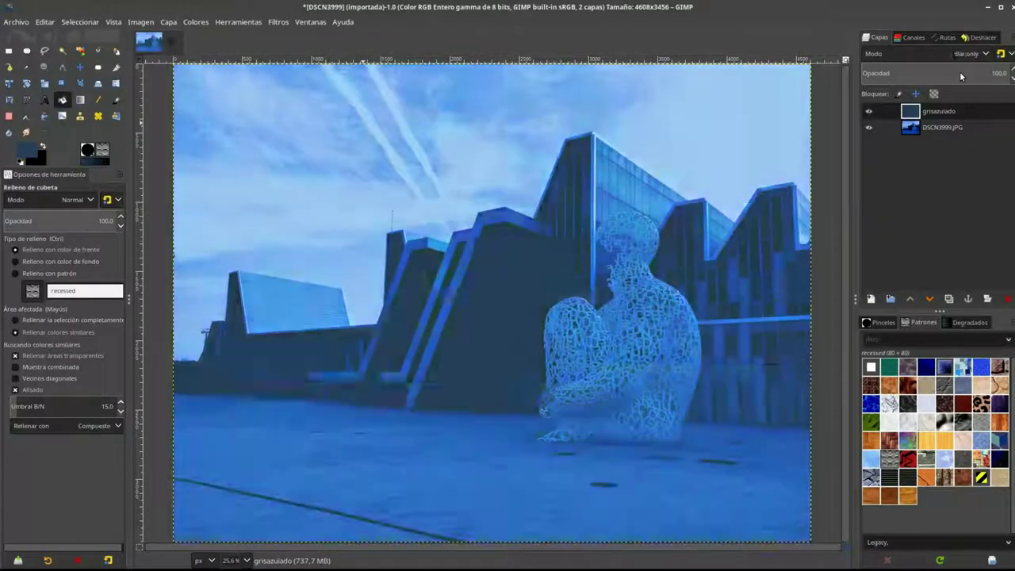
scroll(960, 73, down, 1)
scroll(960, 73, down, 1)
scroll(959, 73, down, 1)
scroll(960, 73, down, 3)
scroll(959, 73, down, 1)
scroll(959, 73, down, 2)
scroll(959, 73, down, 2)
scroll(959, 73, down, 2)
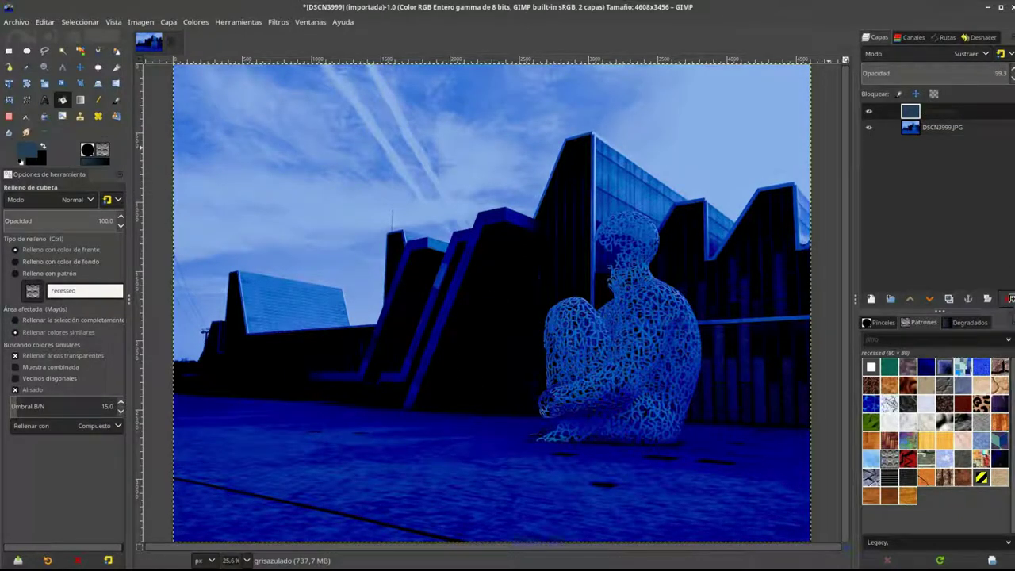
key(ctrl+z)
Set the foreground colour to dark blue 00009a.
click(33, 149)
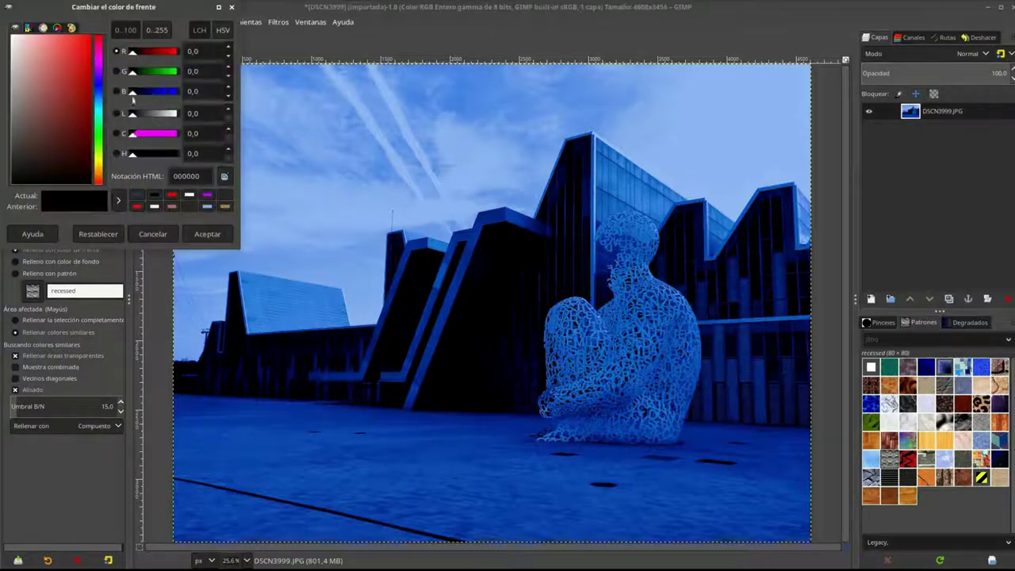
drag(133, 93, 158, 94)
click(207, 234)
Add a new grisazulado layer with a diagonal dark-blue gradient from top-left to bottom-right.
key(g)
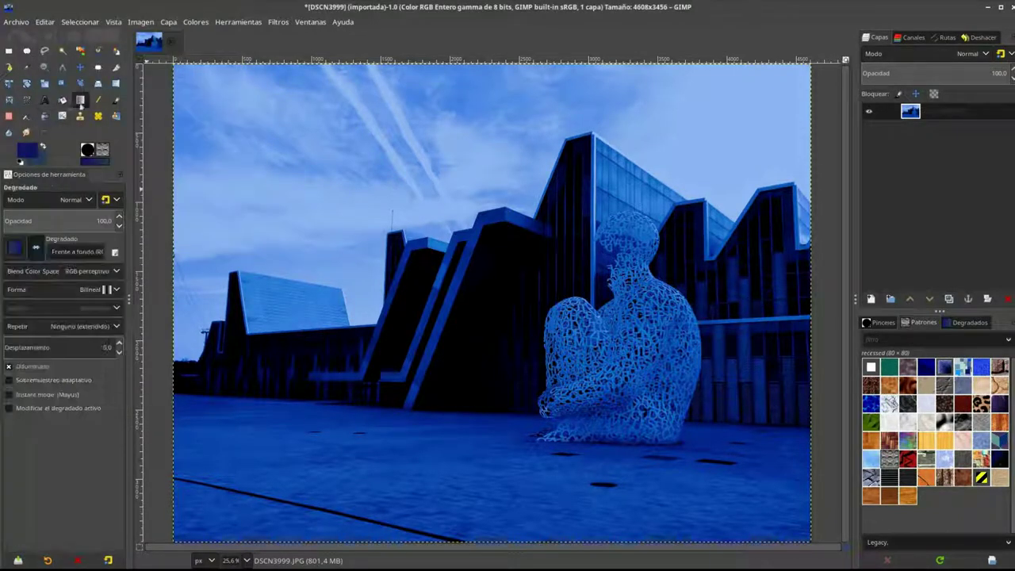
click(871, 299)
key(Return)
mouse_move(460, 239)
mouse_down()
mouse_move(780, 513)
mouse_move(213, 86)
mouse_up()
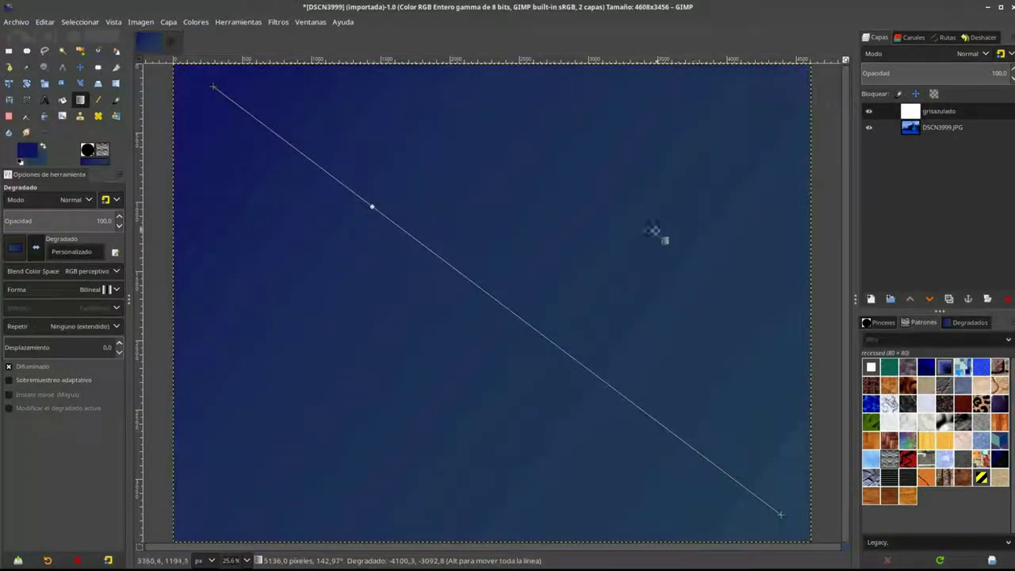
click(371, 207)
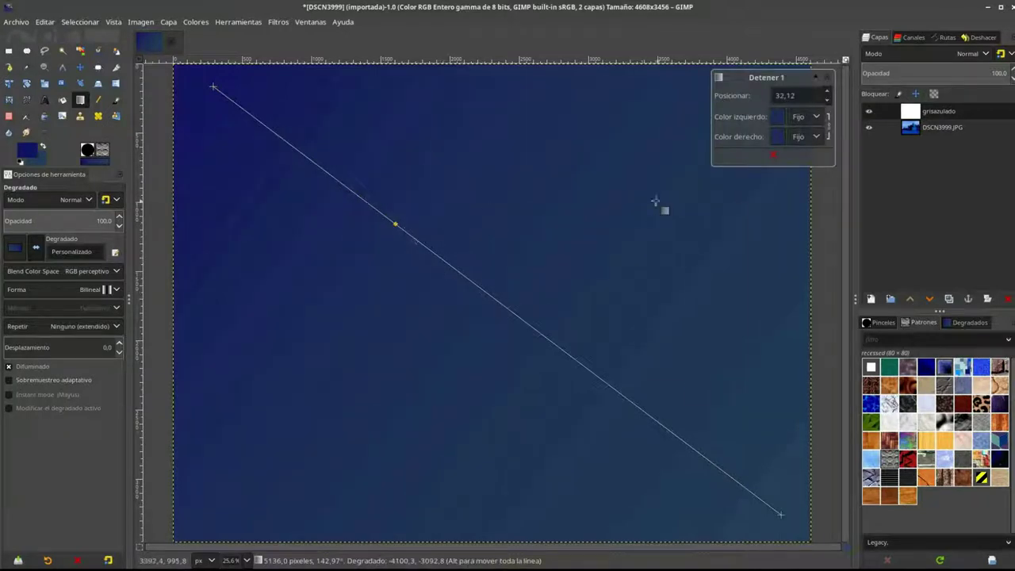
drag(213, 87, 204, 85)
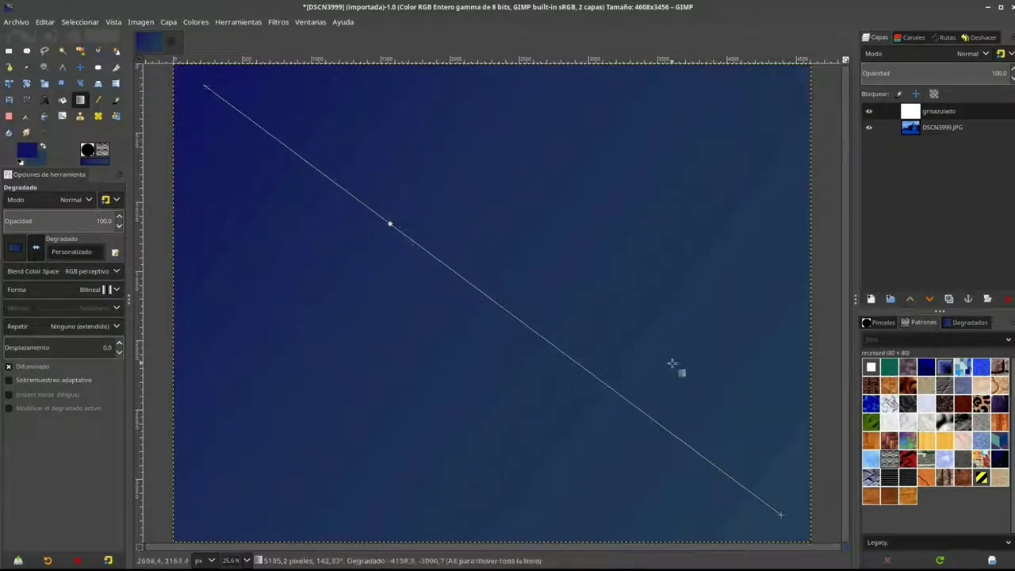
key(r)
Blend the gradient layer in Claridad suave at about 78 opacity.
click(960, 53)
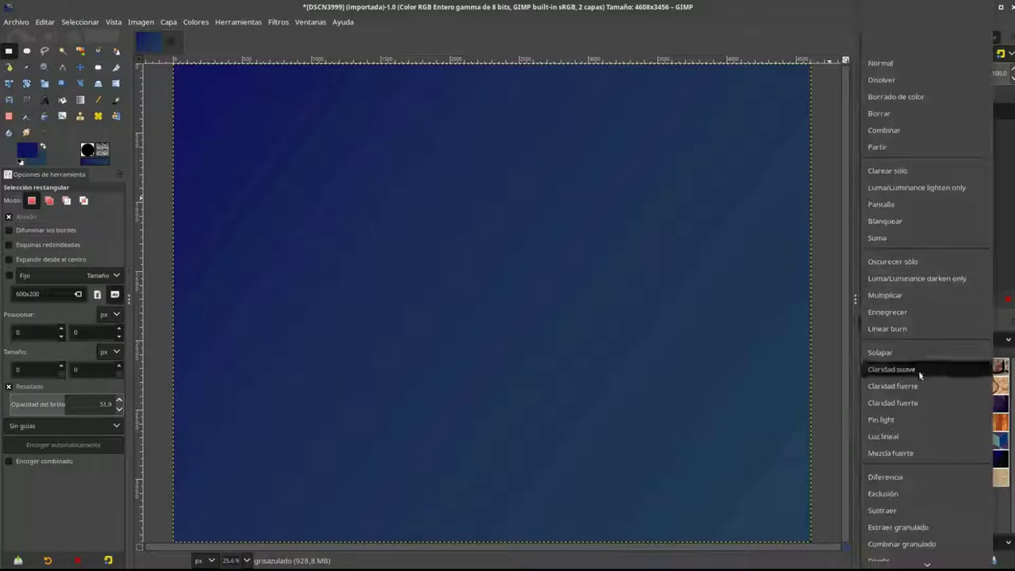
click(892, 385)
click(984, 75)
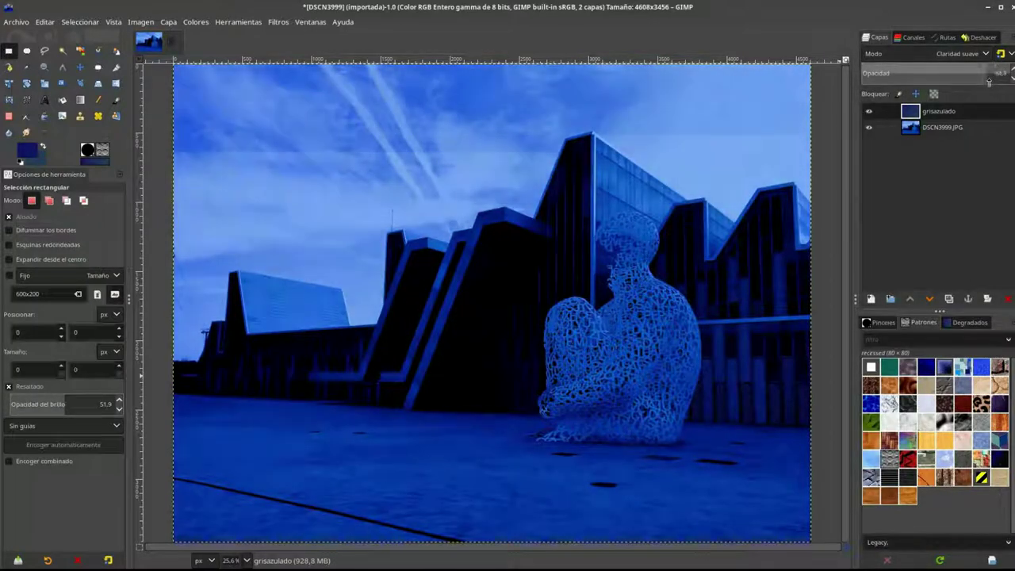
click(942, 127)
key(f)
right_click(917, 129)
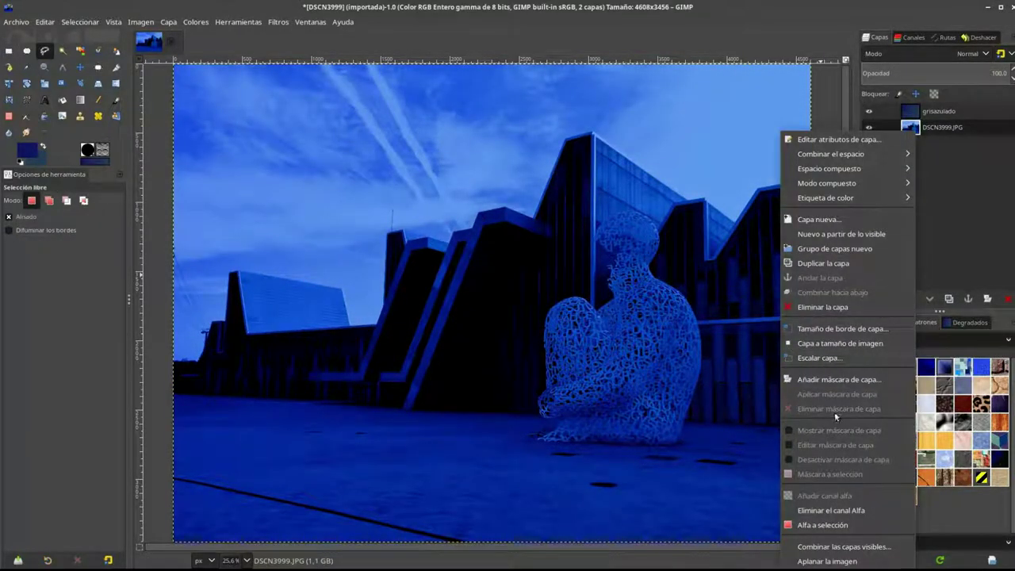
Add a transparent layer and trace a freehand outline along the building rooflines.
click(818, 218)
key(Return)
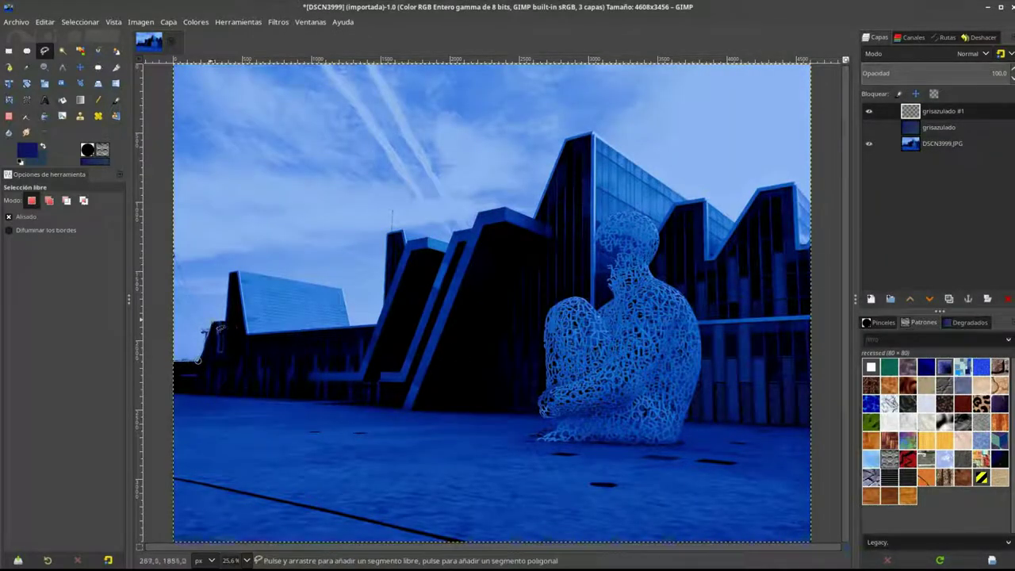
click(218, 326)
scroll(219, 327, up, 2)
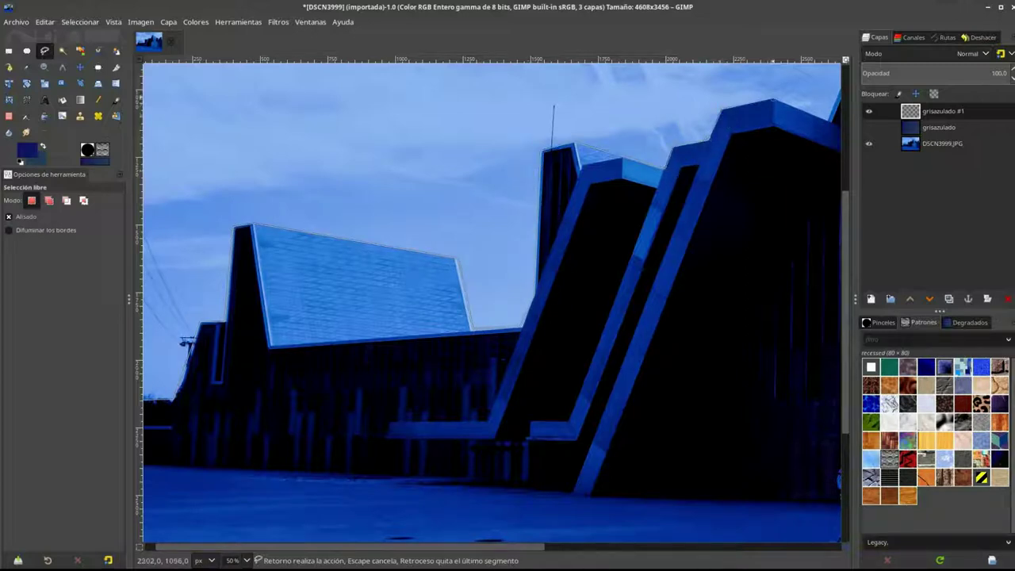
scroll(829, 125, down, 4)
scroll(524, 169, up, 5)
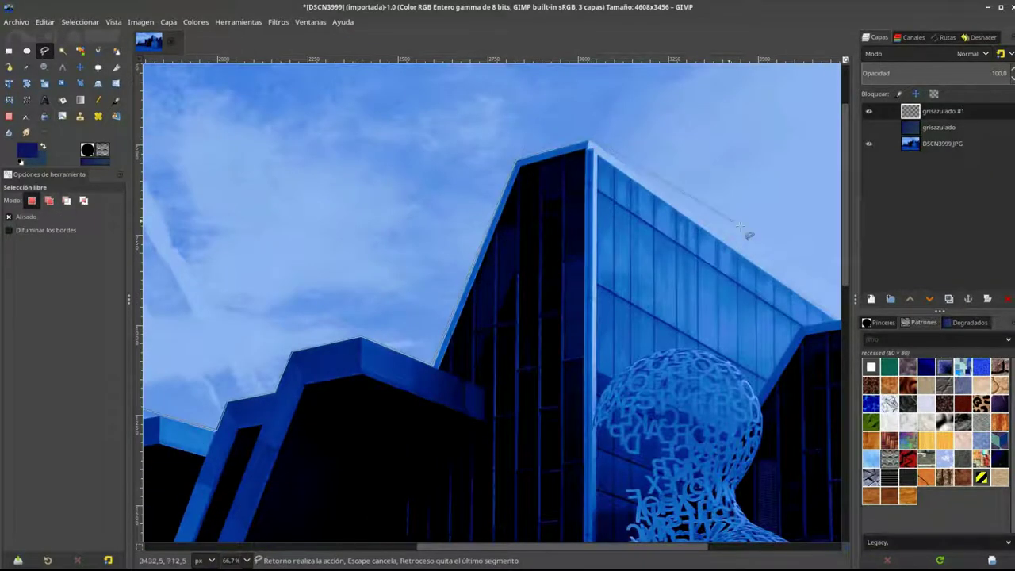
scroll(836, 312, right, 3)
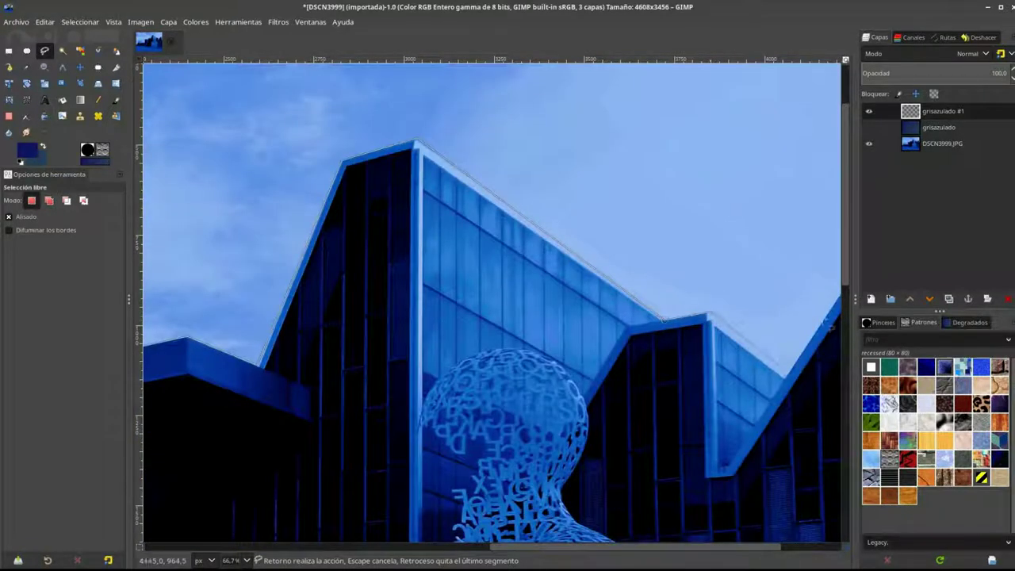
scroll(829, 325, right, 3)
scroll(839, 317, down, 5)
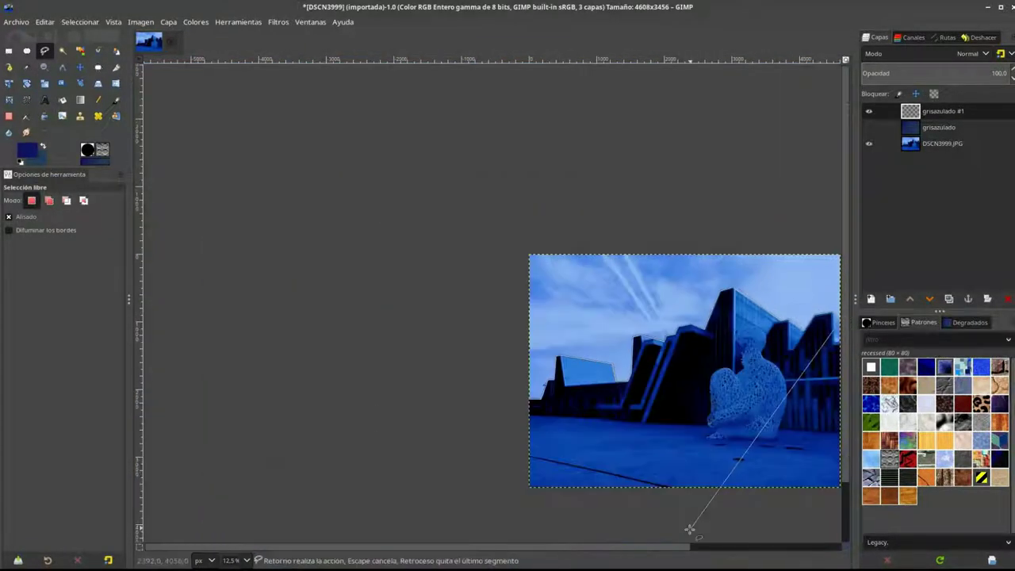
Close the skyline selection and fill it with dark navy 1e1f39.
click(256, 349)
key(Return)
click(27, 150)
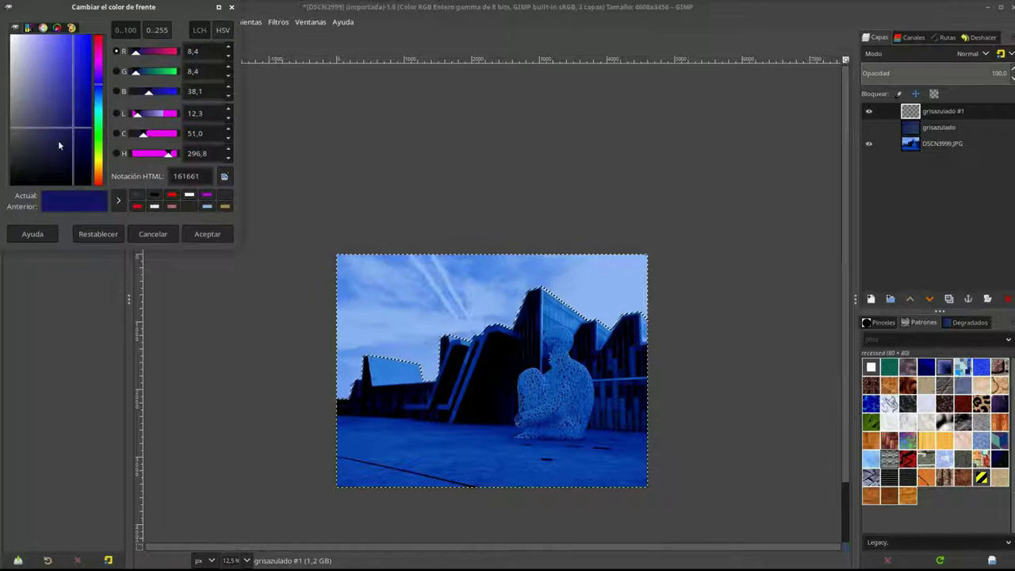
drag(77, 108, 49, 155)
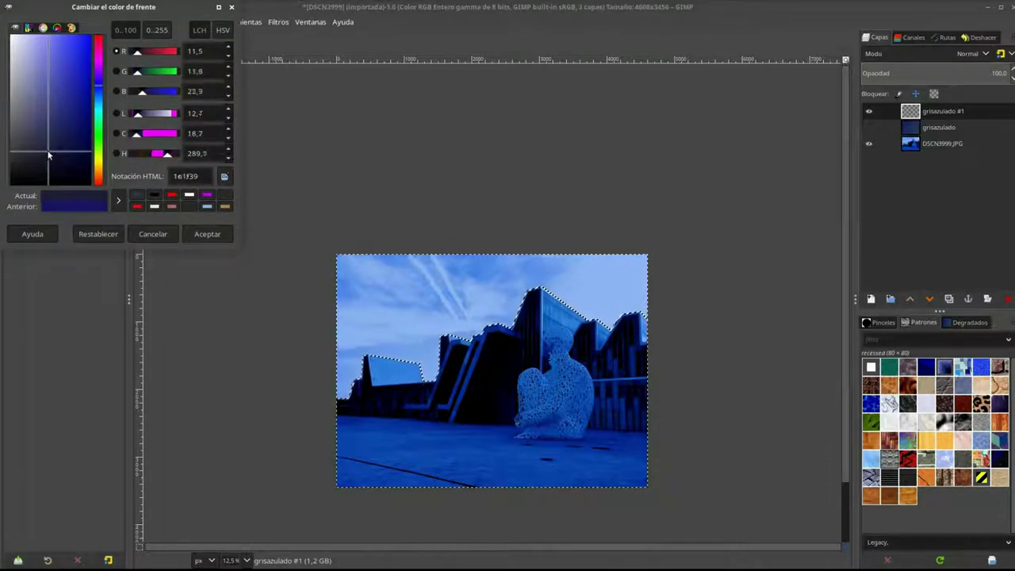
click(208, 234)
click(385, 322)
click(967, 53)
Set the sky layer to Valor (HSV) mode and apply a 10.50 Gaussian blur.
click(966, 79)
key(Down)
key(Down)
key(Down)
key(Down)
key(Down)
key(Down)
key(Down)
key(Down)
key(Down)
key(Down)
key(Down)
ctrl+scroll(513, 279, up, 2)
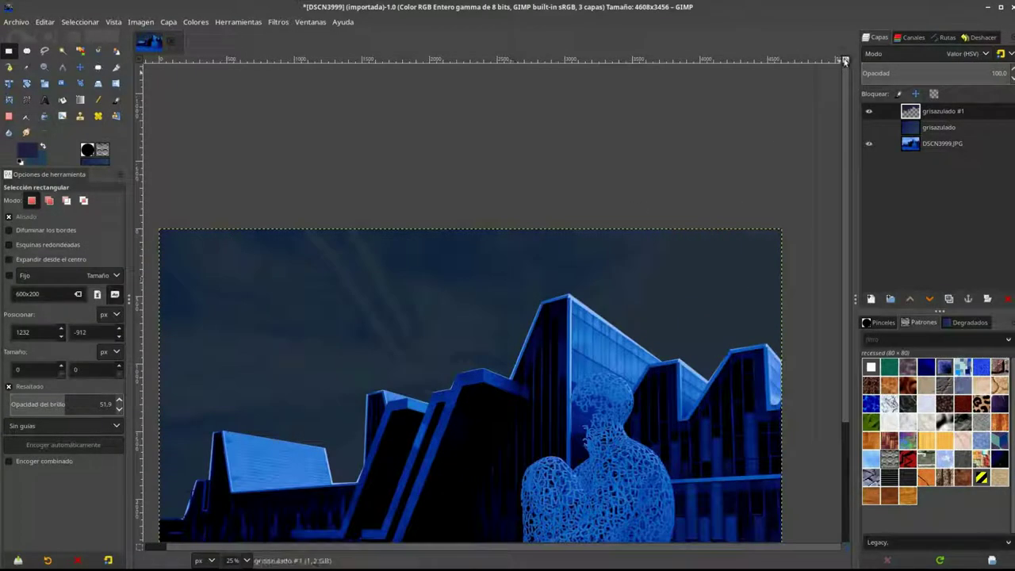
click(844, 61)
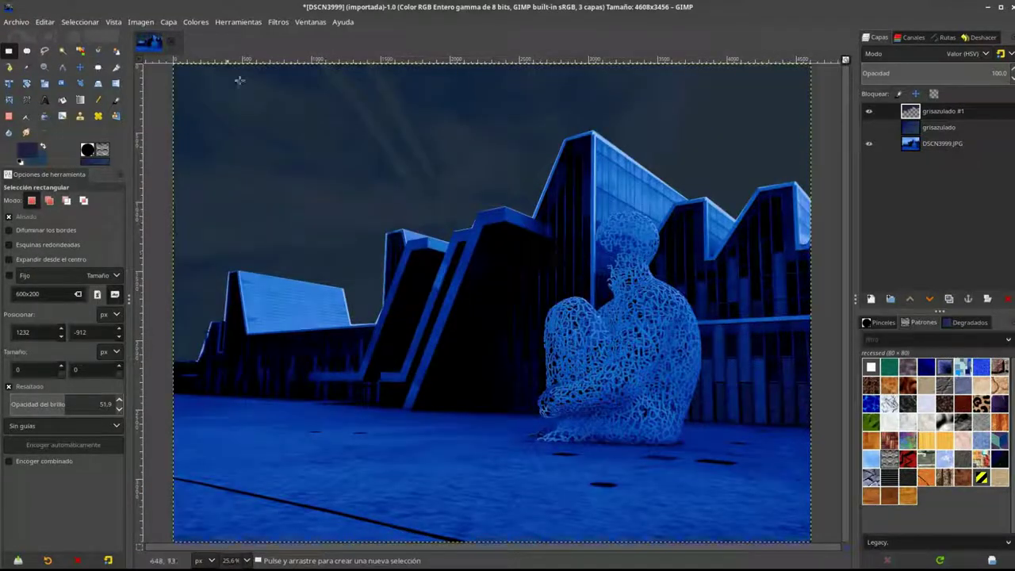
click(279, 21)
click(555, 103)
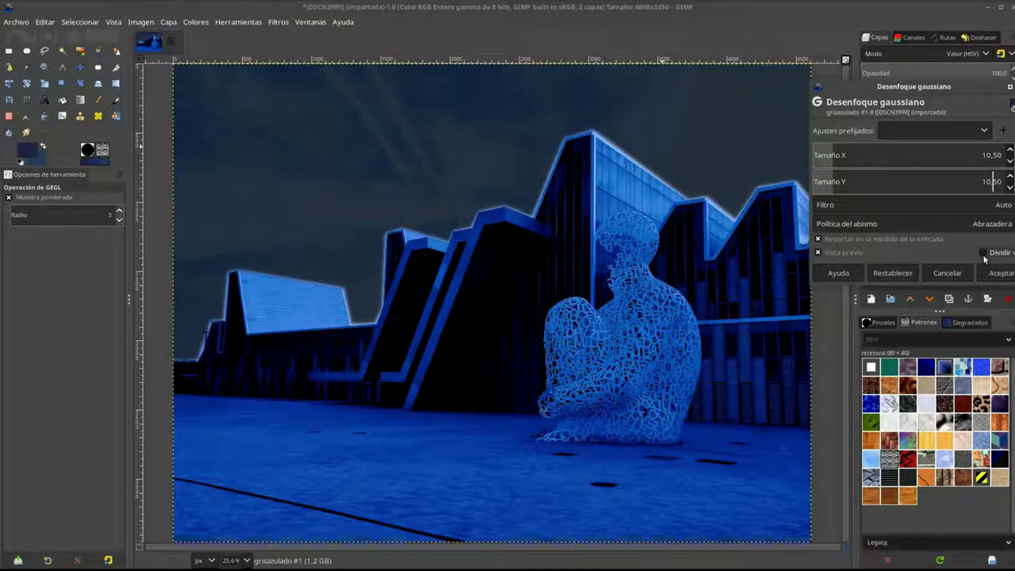
click(999, 273)
Try fuzzy and rectangular selections over the skyline, then clear the selection.
click(62, 50)
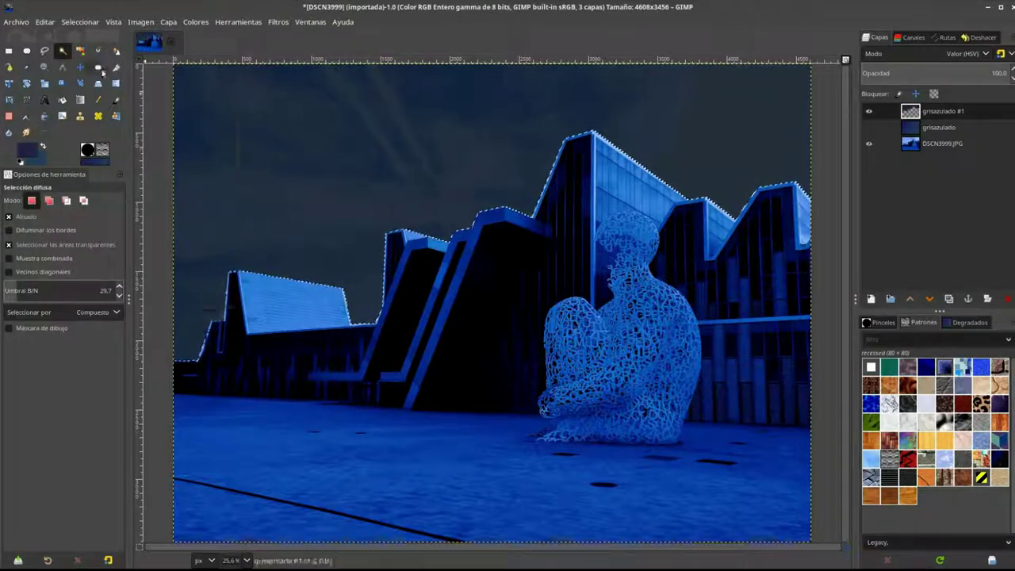
click(80, 21)
click(9, 50)
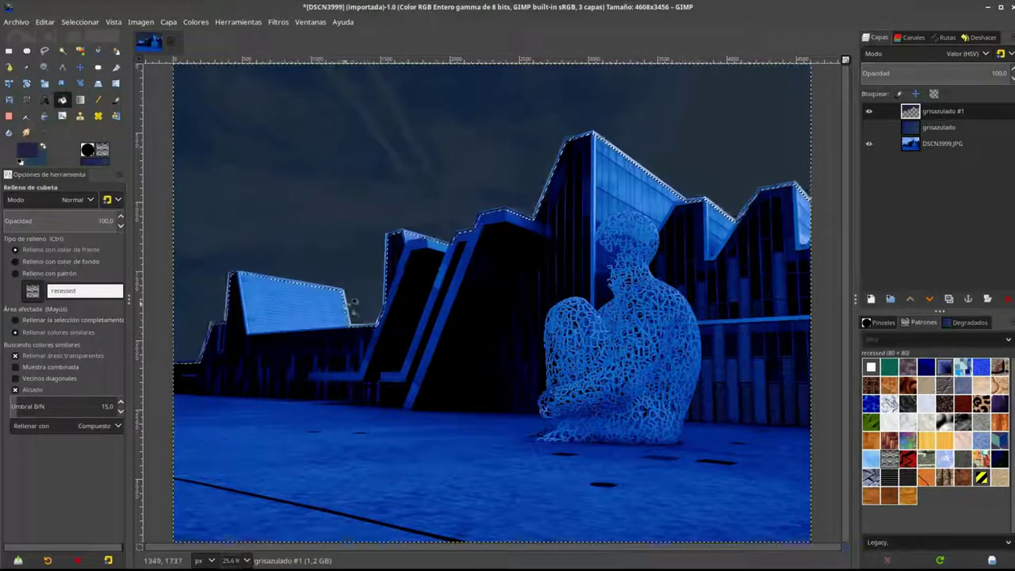
drag(167, 59, 821, 363)
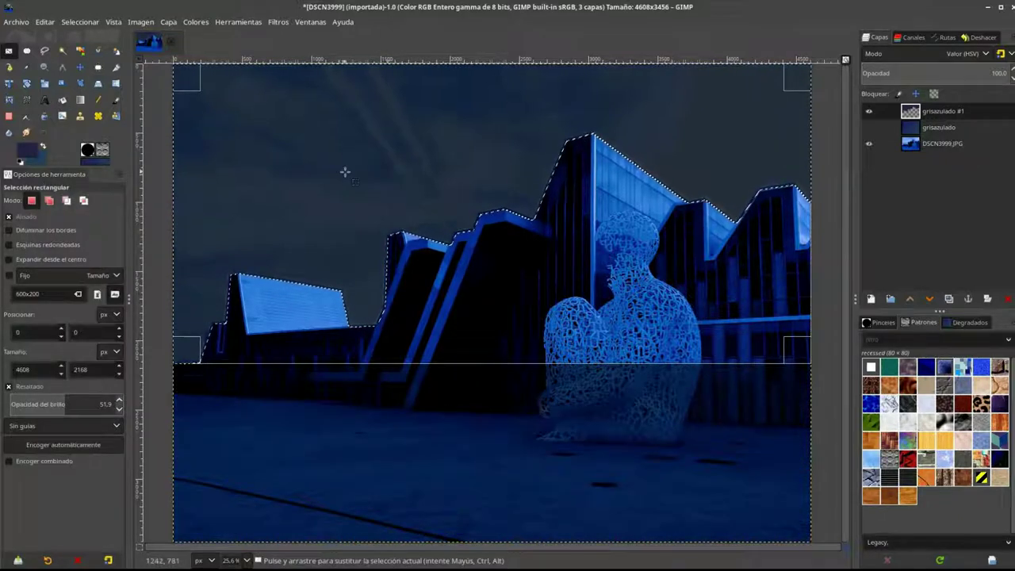
click(232, 305)
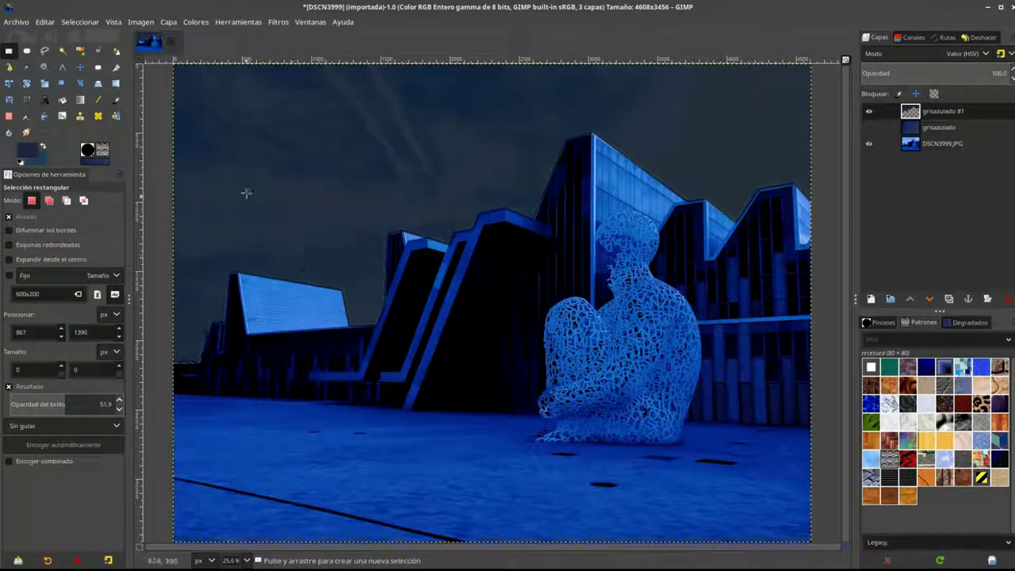
Apply a light Gaussian blur of about 1.5 to the whole sky layer.
click(279, 21)
click(566, 103)
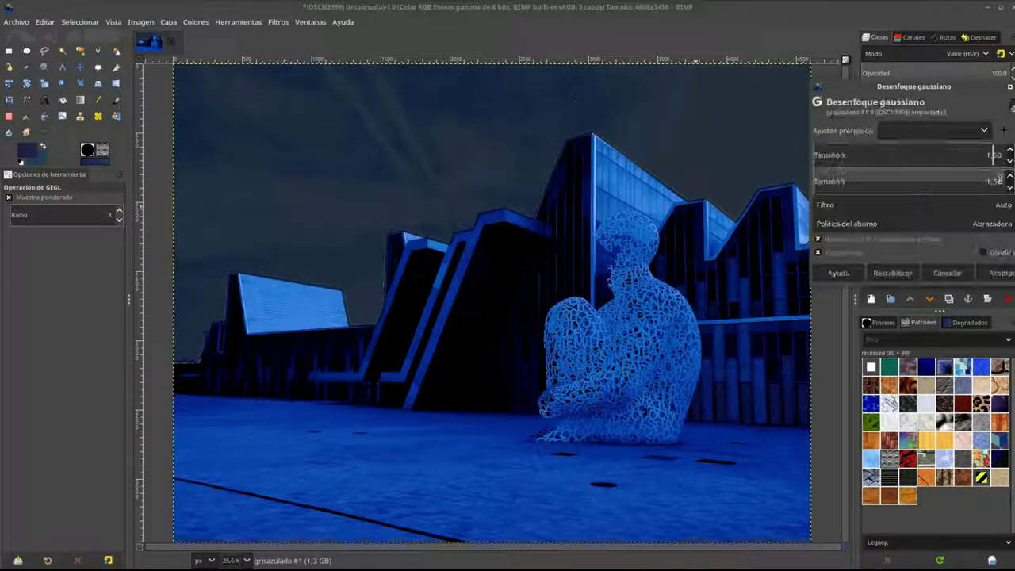
click(1000, 273)
scroll(460, 209, down, 1)
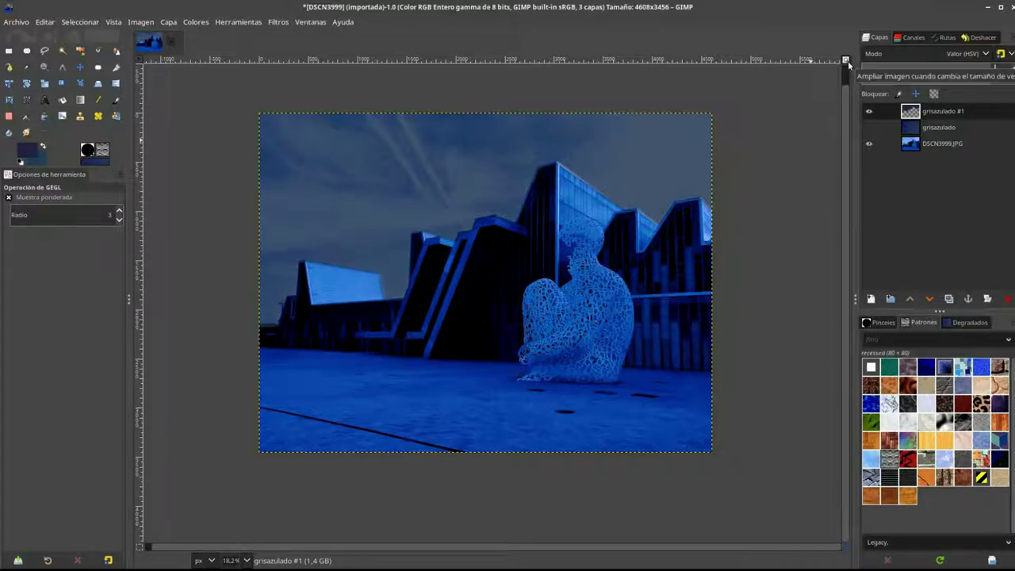
scroll(209, 140, up, 1)
Add a new layer named logobatman and fill it with grey-blue.
click(871, 299)
text(logobatman)
key(Return)
key(r)
click(31, 149)
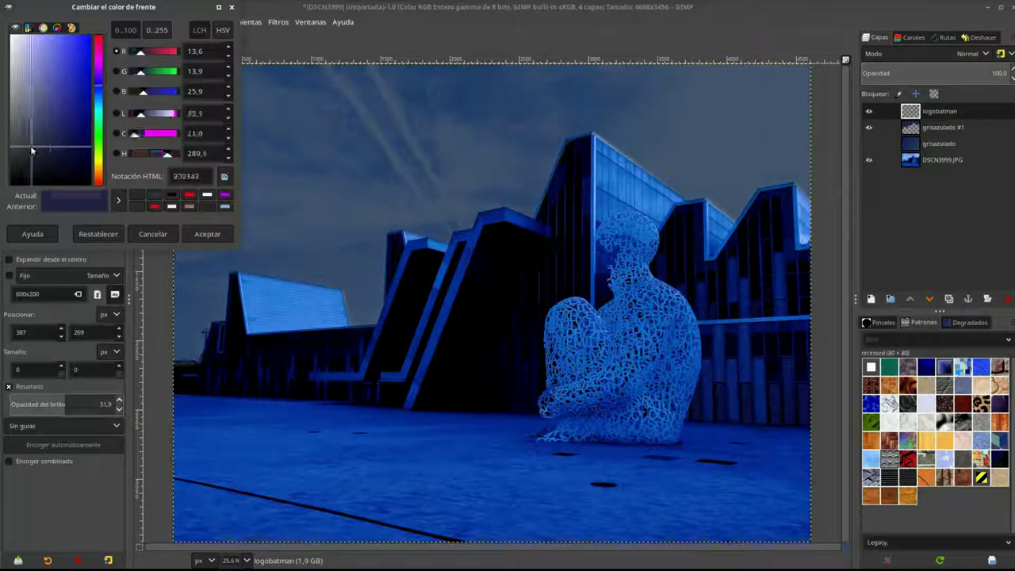
click(209, 231)
key(shift+b)
click(351, 132)
Render Difference Clouds on the layer, undo them, then reapply with Ctrl+F.
click(277, 21)
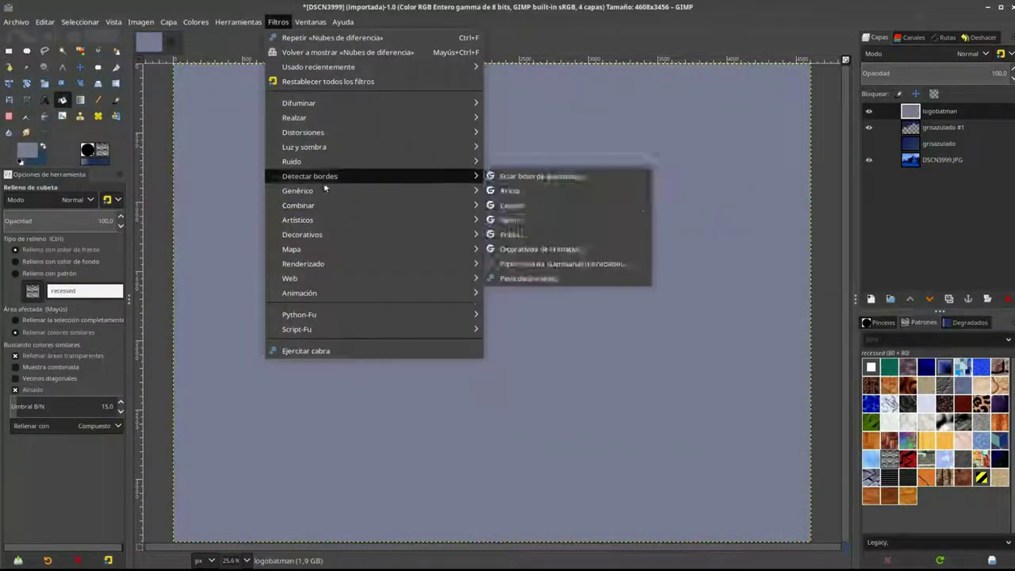
click(634, 261)
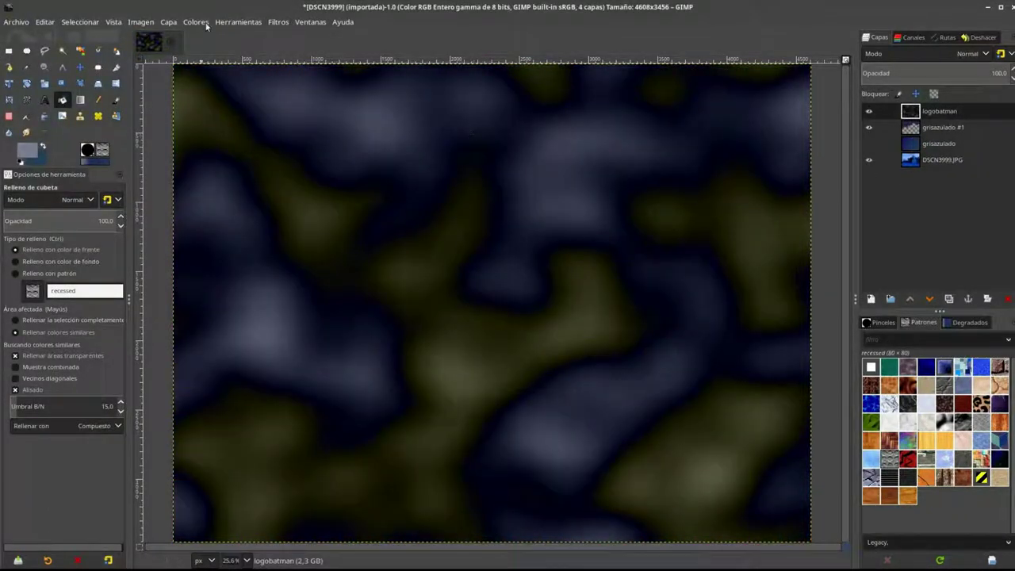
key(ctrl+z)
click(278, 22)
mouse_move(512, 293)
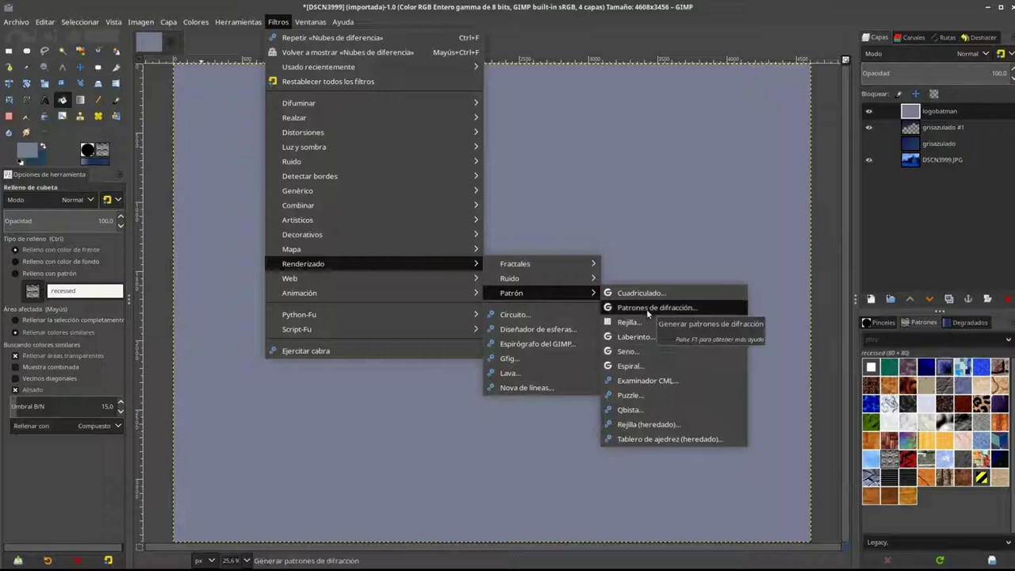
key(ctrl+f)
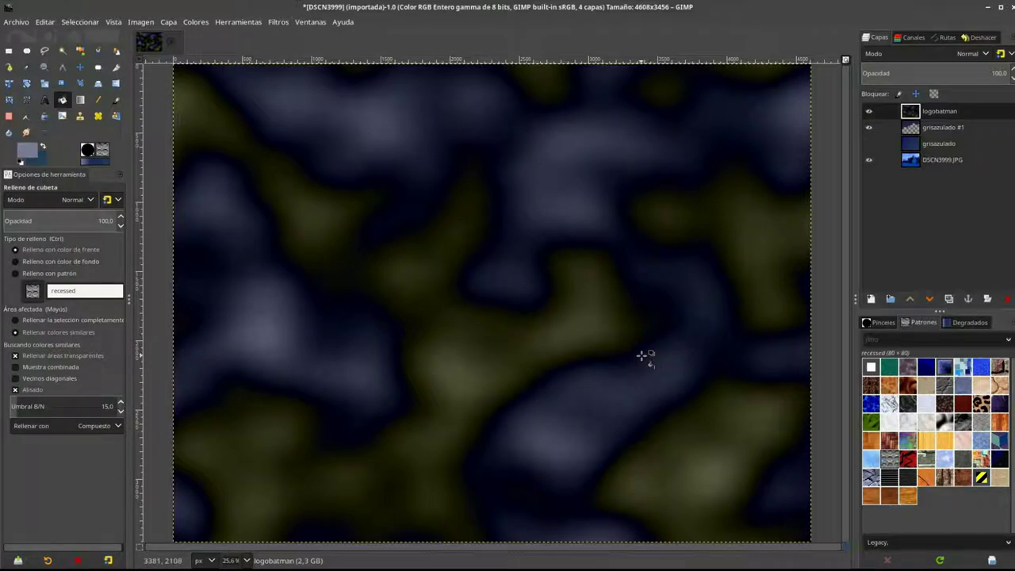
Bucket-fill six cloud patches with light grey.
click(309, 206)
click(208, 124)
click(586, 301)
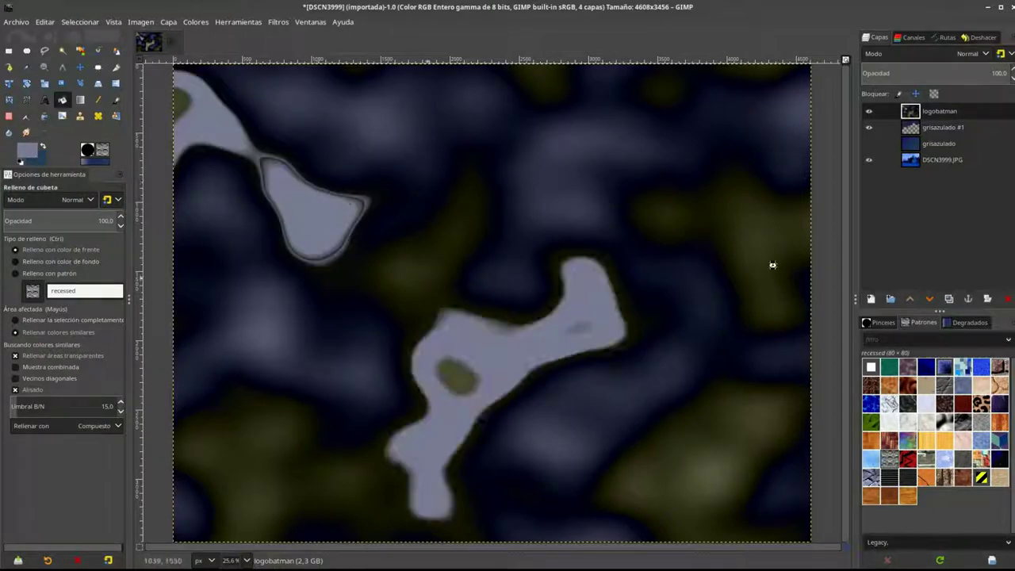
click(770, 265)
click(708, 471)
click(668, 272)
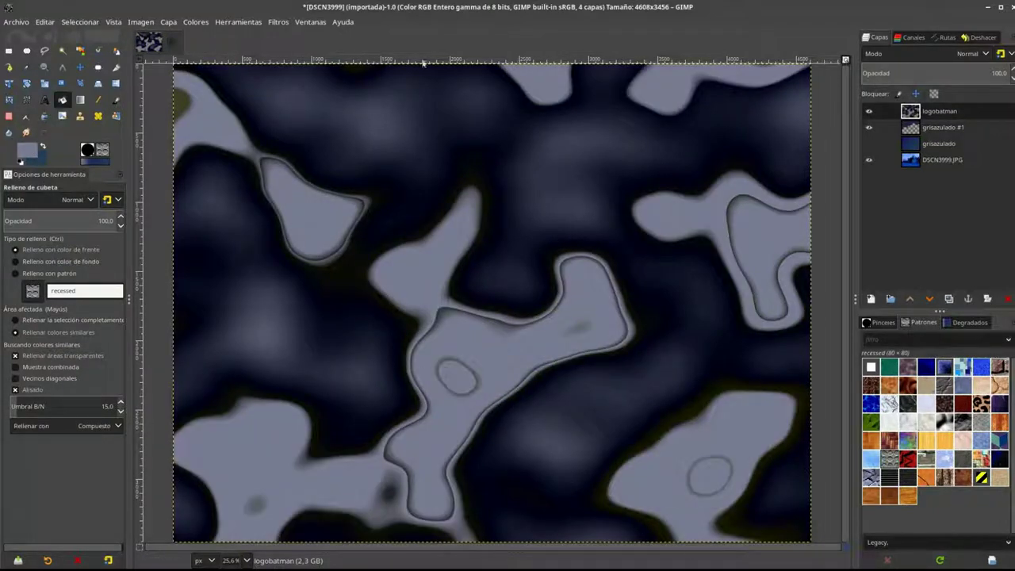
Soften the cloud layer with a Gaussian blur.
click(277, 22)
click(523, 102)
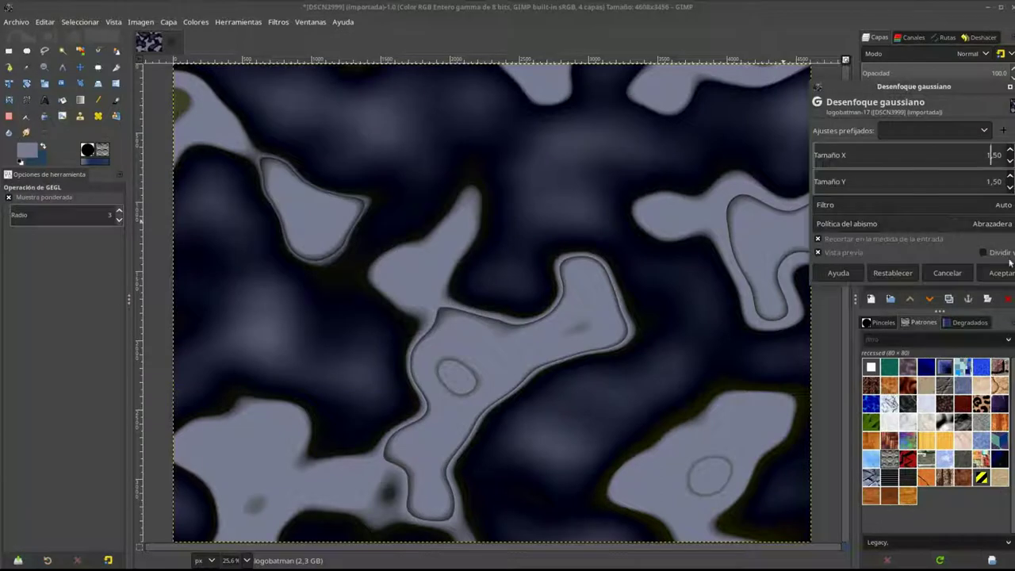
click(1002, 273)
scroll(581, 241, down, 1)
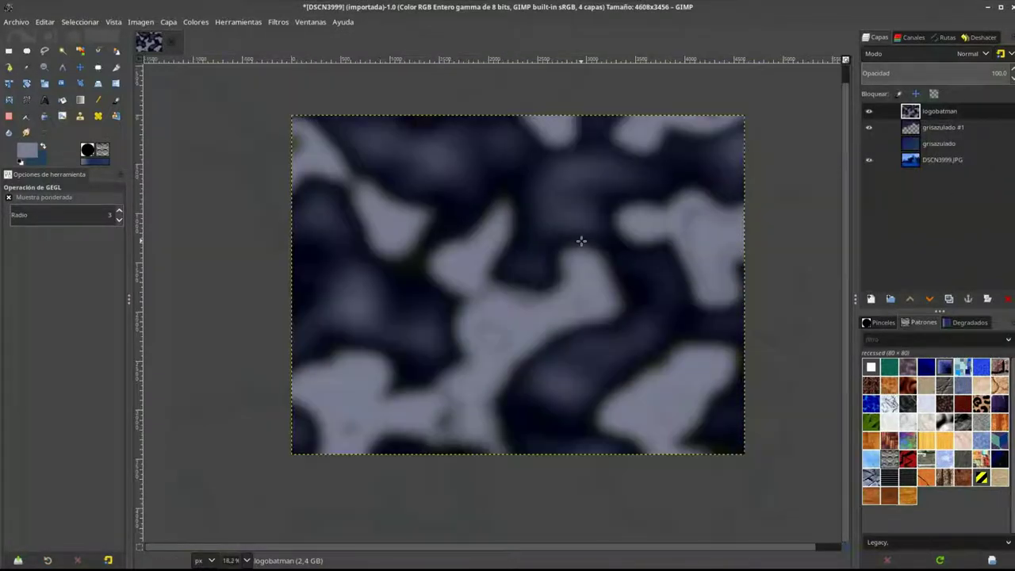
Scale the cloud layer down into the photo's top-left corner.
click(44, 82)
click(515, 286)
drag(743, 454, 456, 238)
Lower the cloud layer's opacity to 45.8 and ellipse-select an oval over the top-left cloud patch.
click(803, 152)
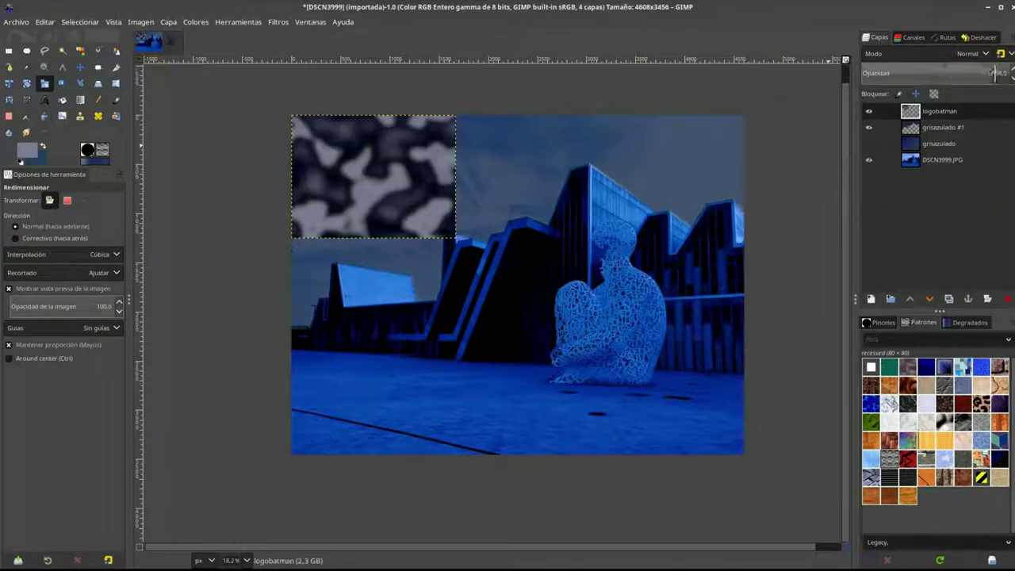
click(958, 73)
drag(954, 73, 932, 73)
key(e)
drag(308, 147, 452, 235)
Invert the selection and add a new layer, logobatman #1.
click(80, 21)
click(80, 58)
click(80, 68)
key(ctrl+shift+n)
key(Return)
Restore the oval selection, set a light lavender foreground, and fill the light patches inside the oval.
key(u)
click(939, 127)
click(80, 22)
key(Escape)
click(26, 149)
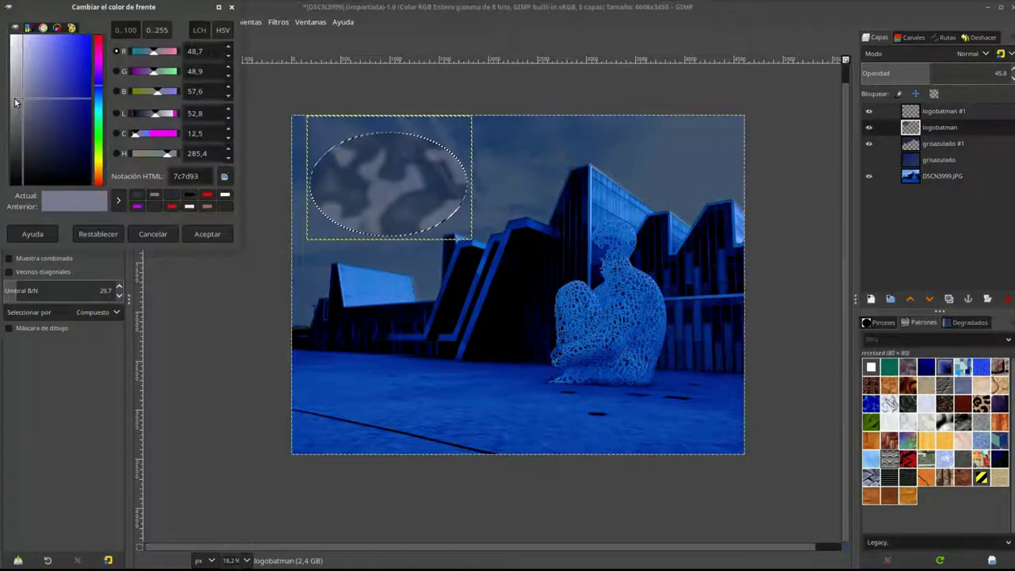
click(209, 231)
key(shift+b)
click(367, 177)
Fill logobatman #1 with lavender and delete the lavender outside the oval.
key(Page_Up)
click(369, 181)
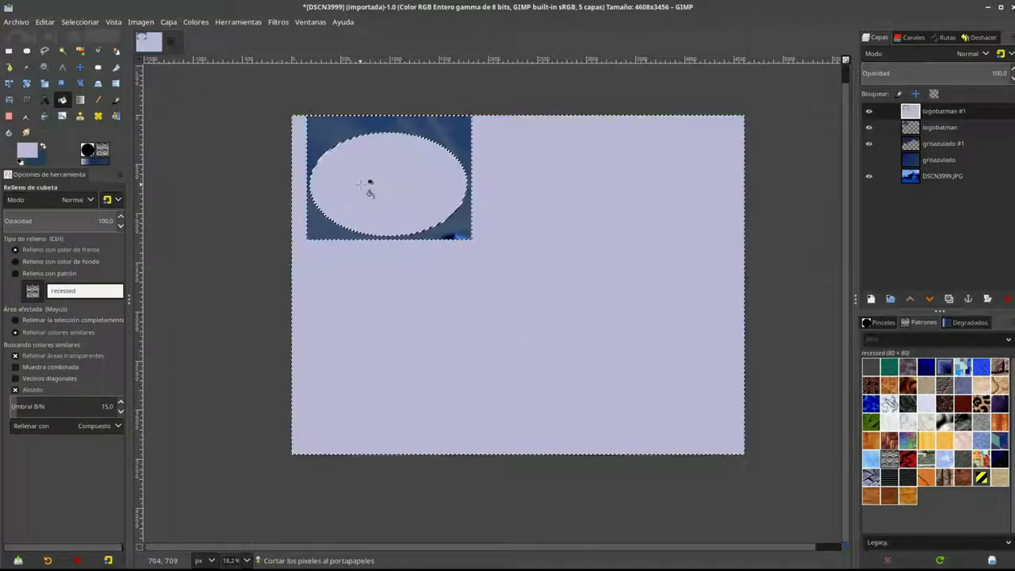
key(u)
click(407, 324)
key(Delete)
scroll(954, 74, down, 2)
scroll(954, 74, down, 2)
scroll(955, 74, down, 2)
scroll(954, 75, down, 2)
Create a New from Visible layer from the logo layer, then hide the logobatman and grisazulado #1 layers.
scroll(953, 73, down, 2)
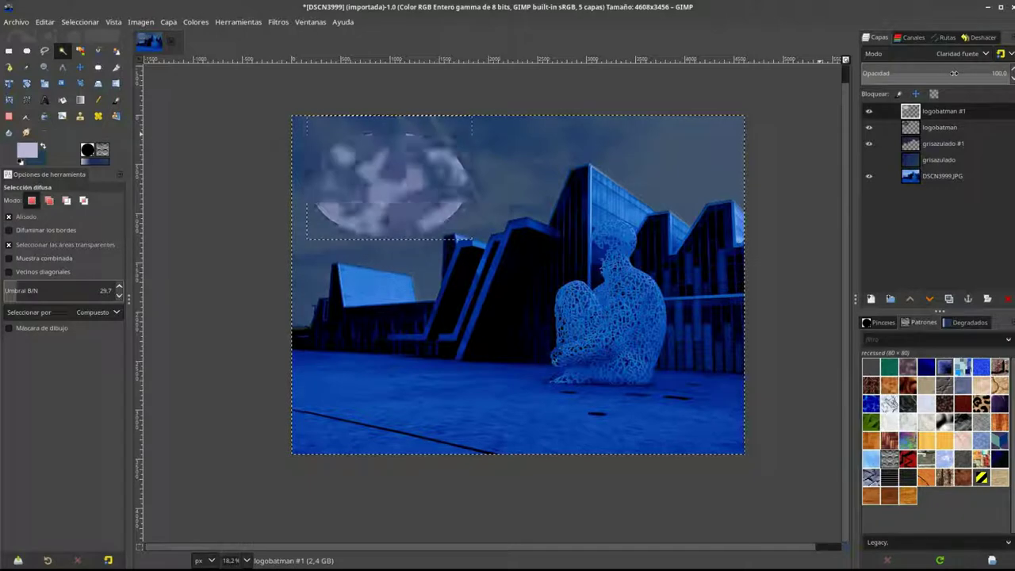
scroll(953, 73, down, 1)
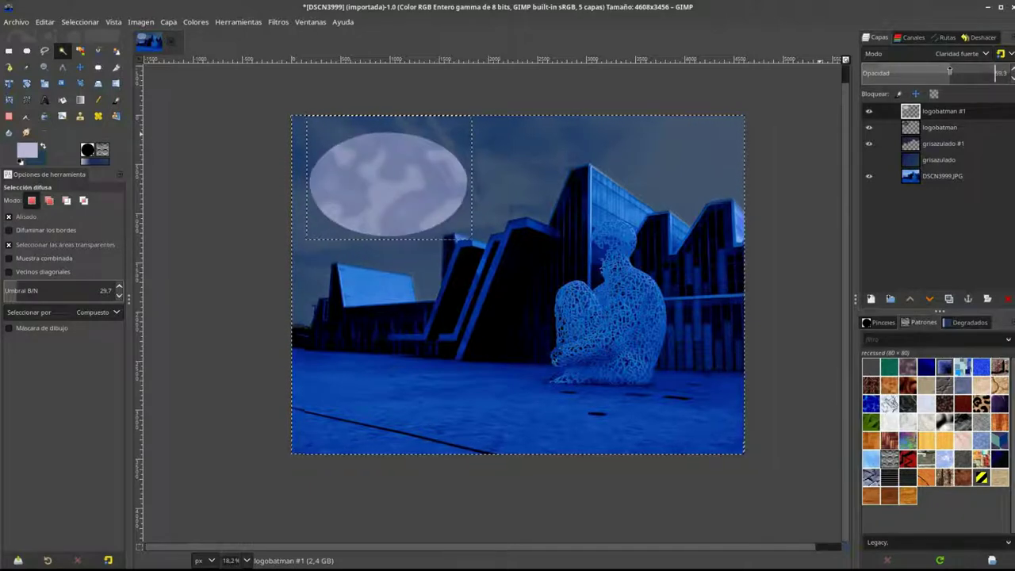
right_click(938, 113)
click(907, 278)
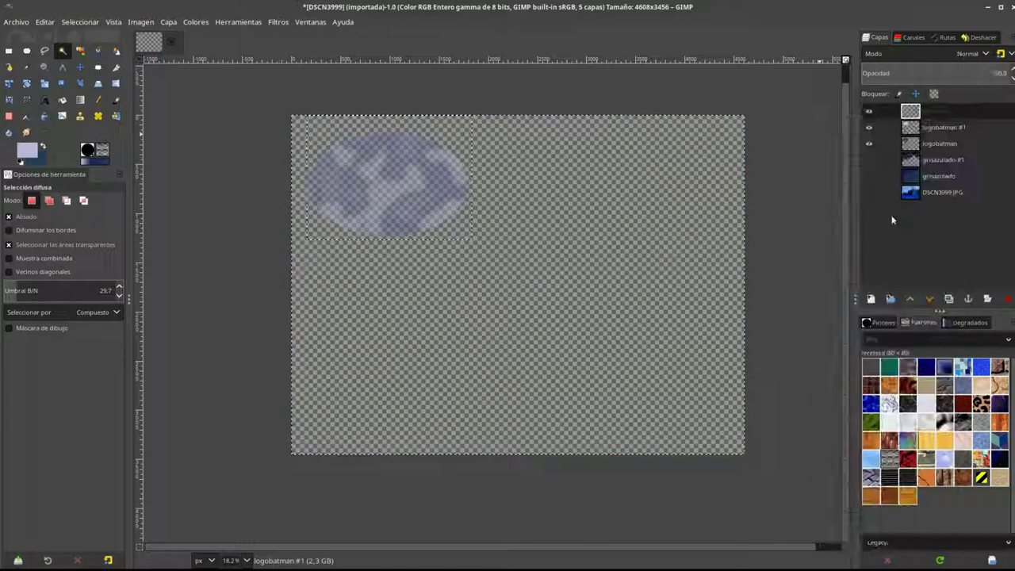
click(869, 193)
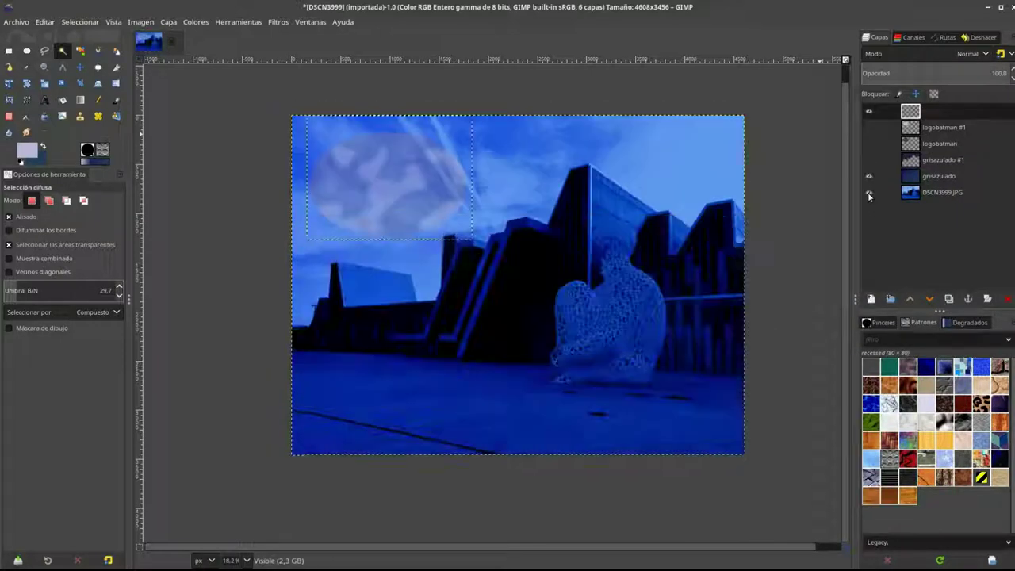
Show logobatman #1 again and apply a Gaussian blur to the ellipse.
click(868, 127)
click(278, 22)
click(294, 38)
click(8, 52)
click(278, 21)
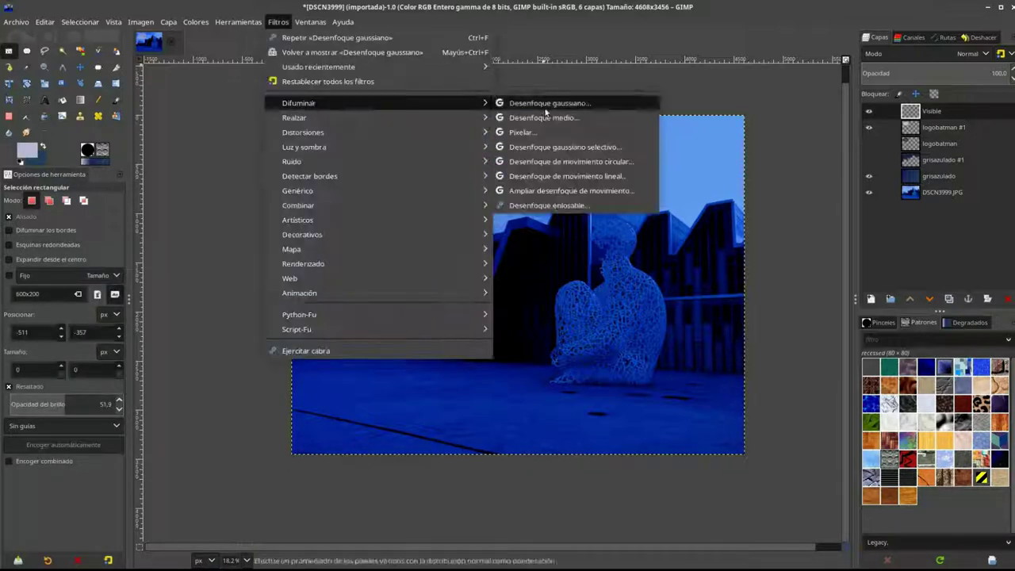
click(555, 103)
click(997, 274)
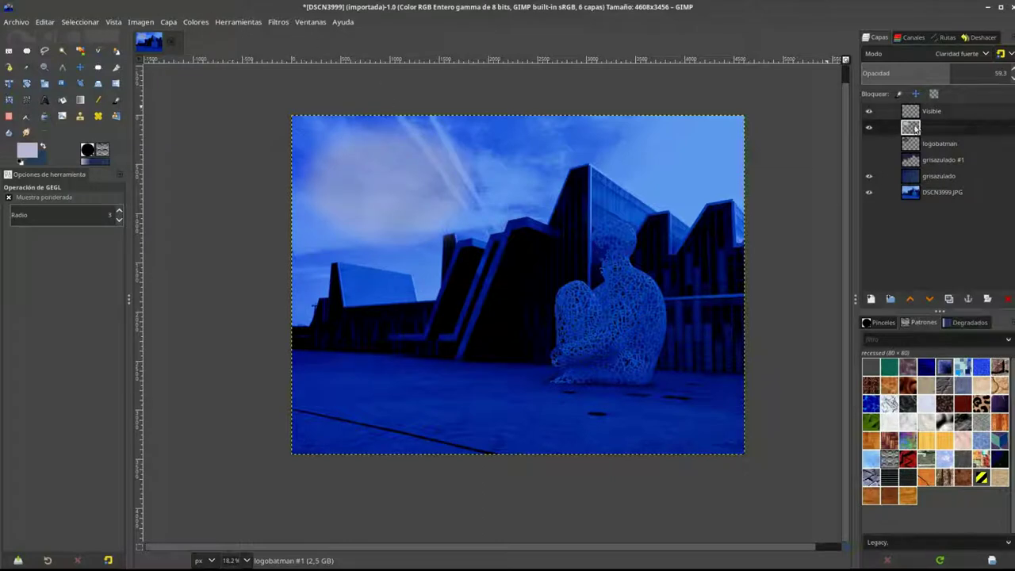
Gaussian-blur the Visible layer with a size of about 106.
click(913, 115)
click(278, 21)
click(318, 53)
drag(896, 154, 1009, 147)
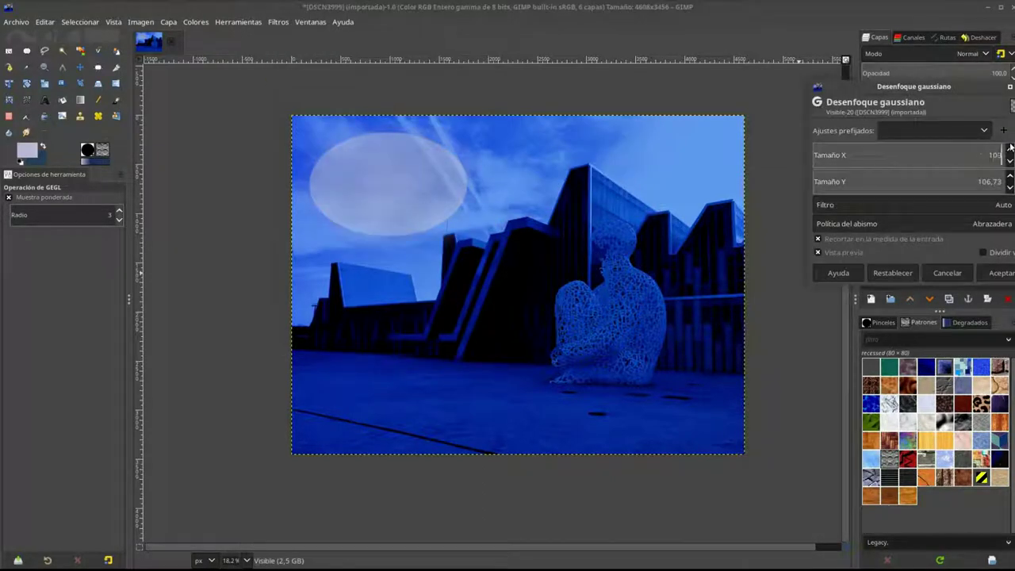
click(946, 273)
Gaussian-blur the logobatman #1 glow layer at about 90.
click(911, 127)
click(278, 21)
click(317, 45)
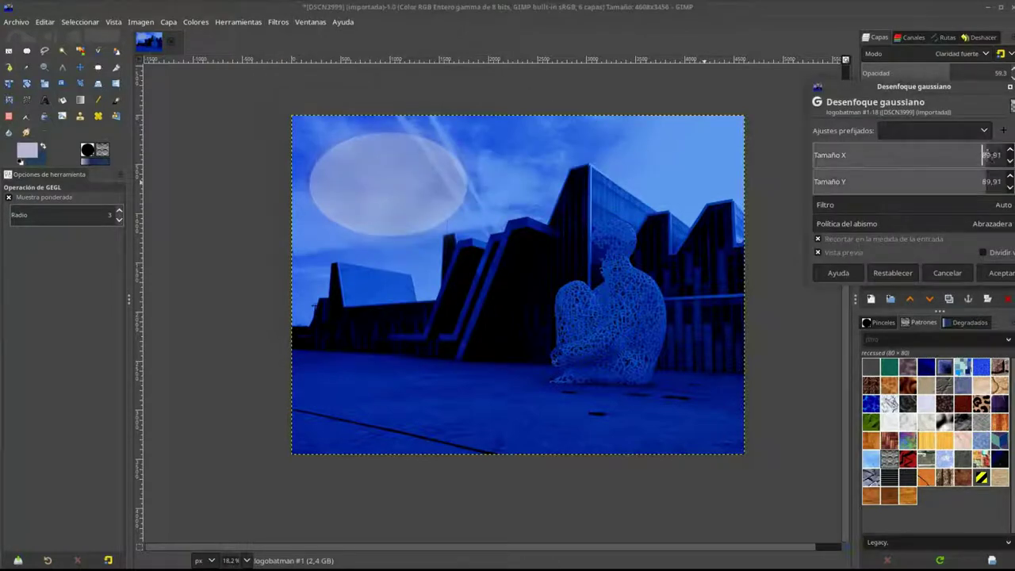
click(1000, 272)
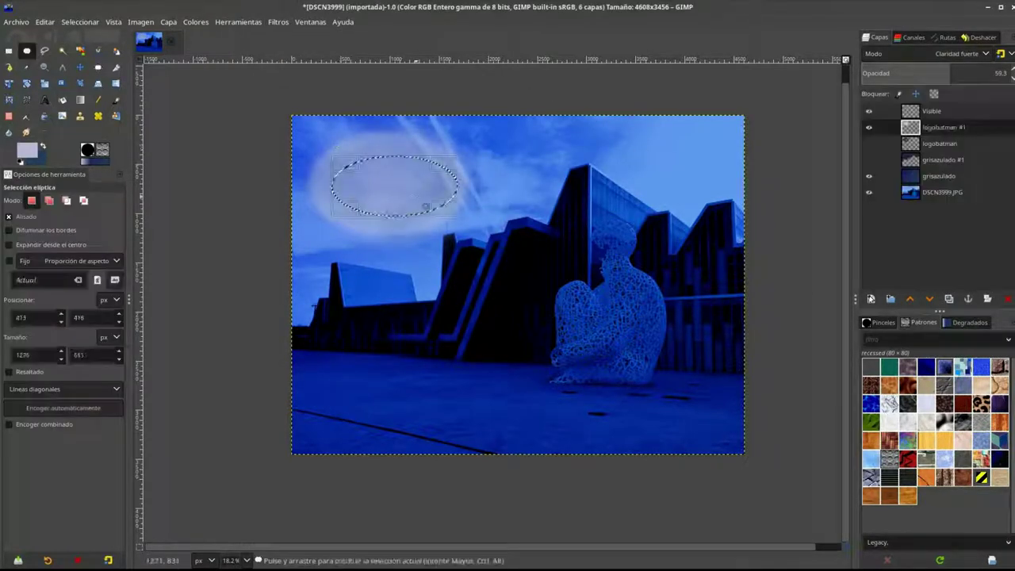
Enlarge the ellipse selection up and left, then create a new layer named logobatman-negro.
drag(333, 157, 315, 144)
key(shift+ctrl+n)
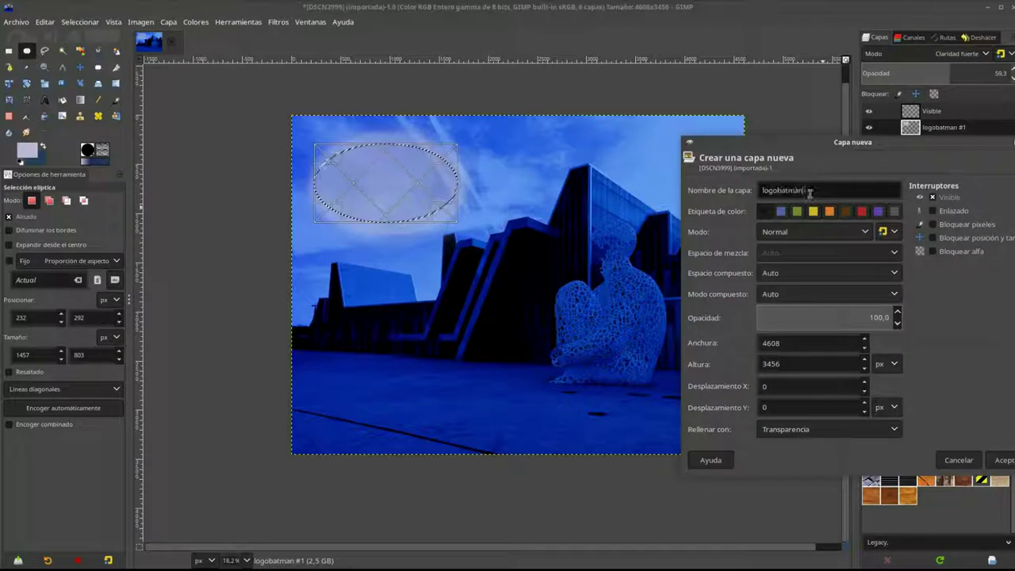
text(-negro)
key(Return)
Set the foreground to black and bucket-fill the ellipse selection.
click(27, 149)
click(208, 232)
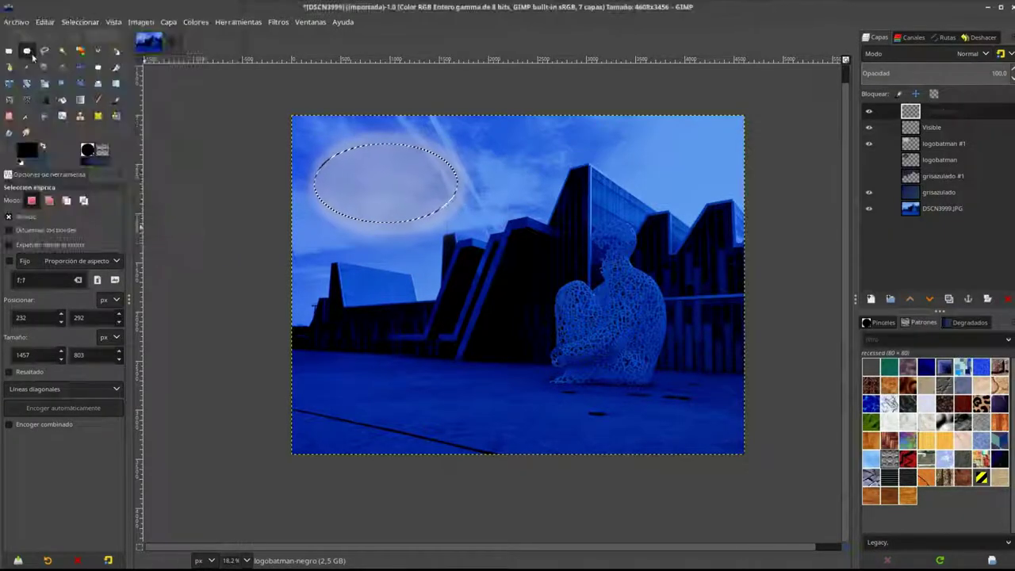
click(61, 99)
click(383, 164)
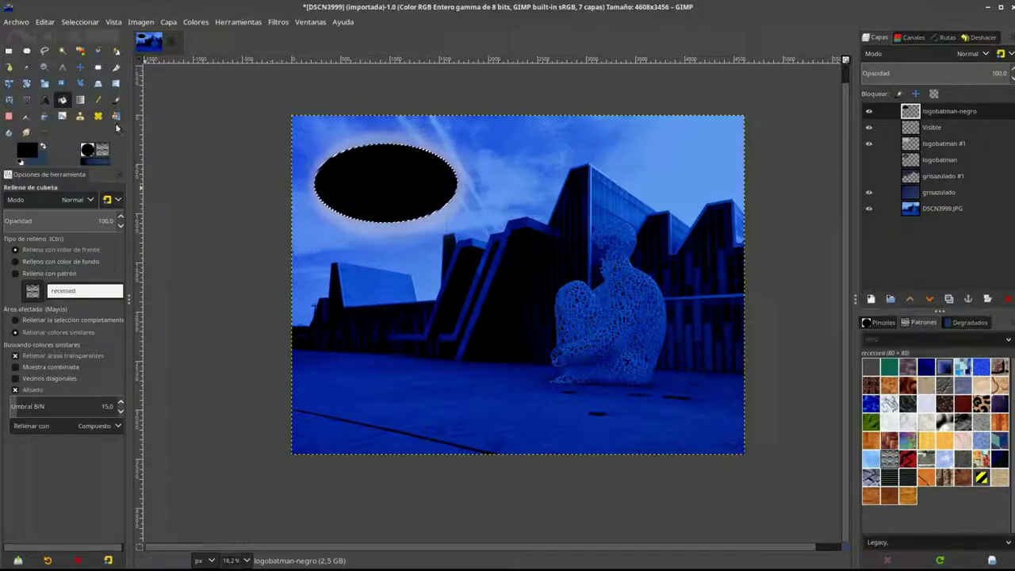
ctrl+scroll(362, 211, up, 2)
Cut the lower wing lobe out of the black ellipse with a path-based selection.
key(b)
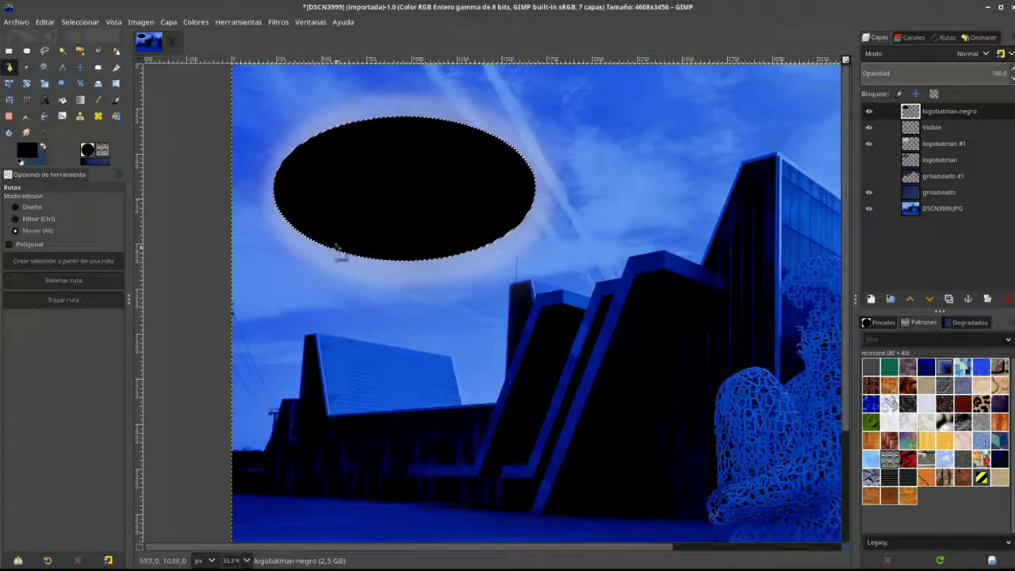
key(ctrl+shift+a)
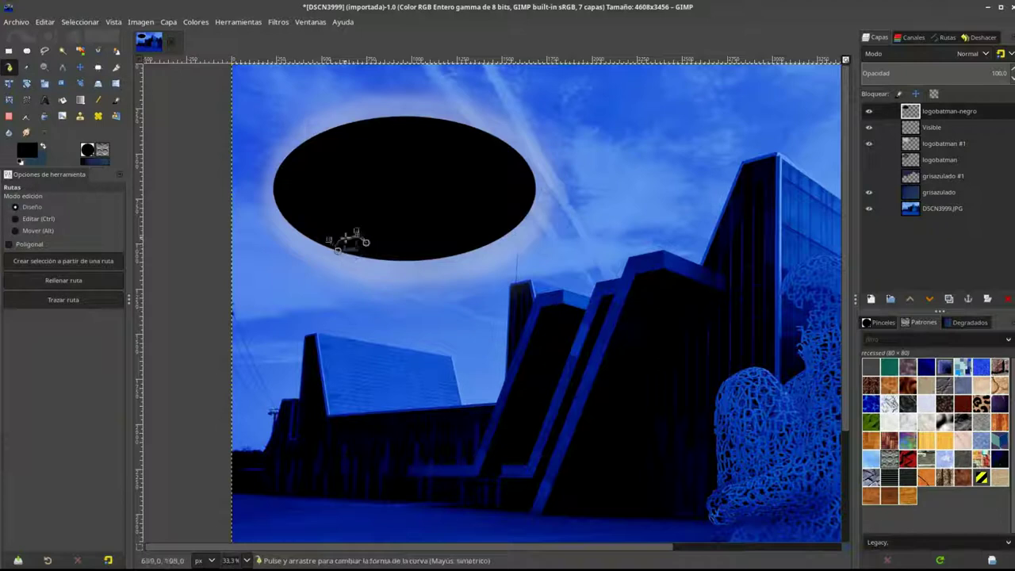
click(47, 262)
key(Delete)
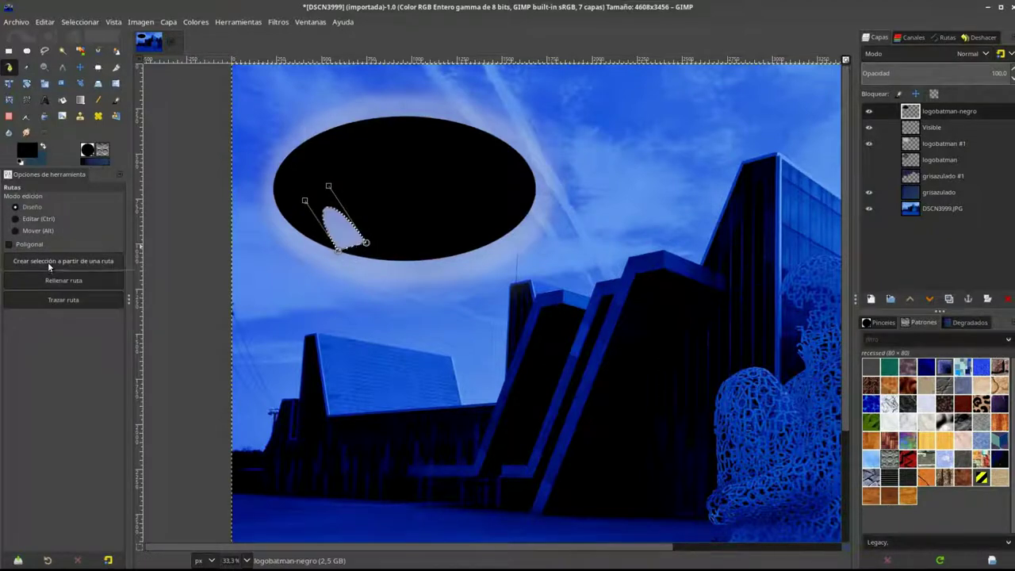
Draw a second lobe path and clear it from the black ellipse to reveal the sky.
key(r)
key(b)
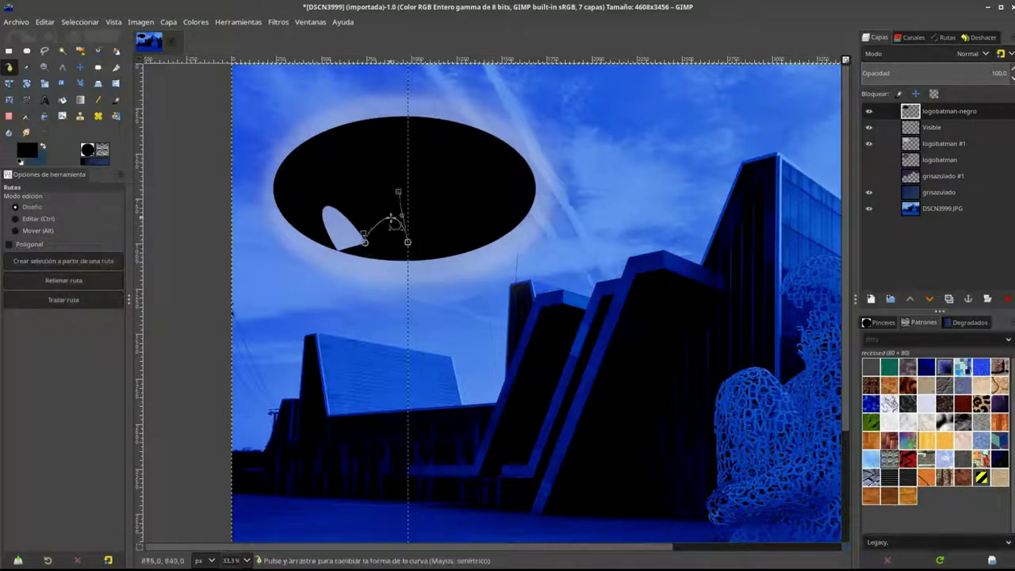
click(59, 300)
click(140, 402)
click(63, 261)
key(Delete)
Bend a path into the top notch arc and turn it into a selection.
drag(388, 128, 430, 127)
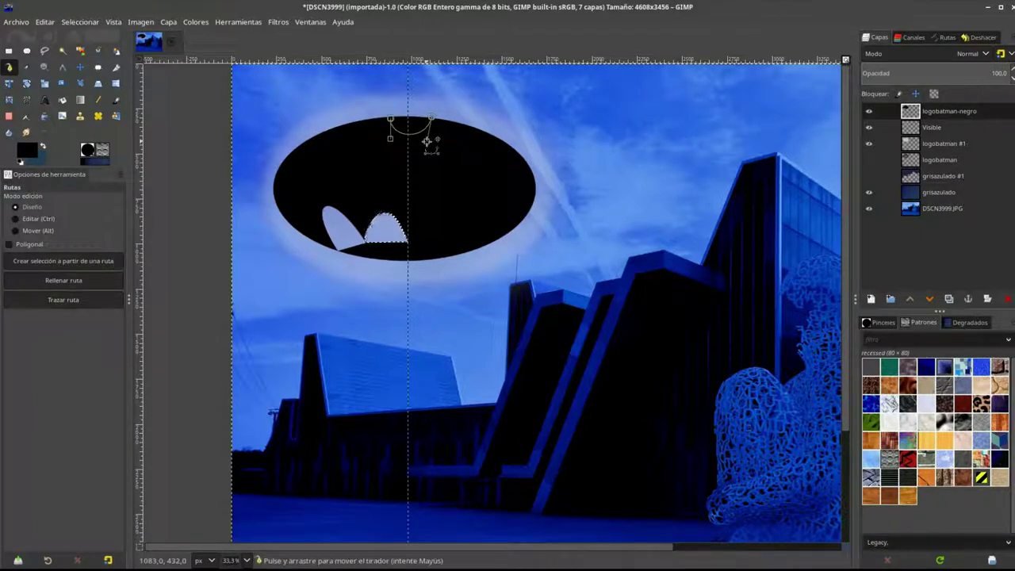
click(79, 261)
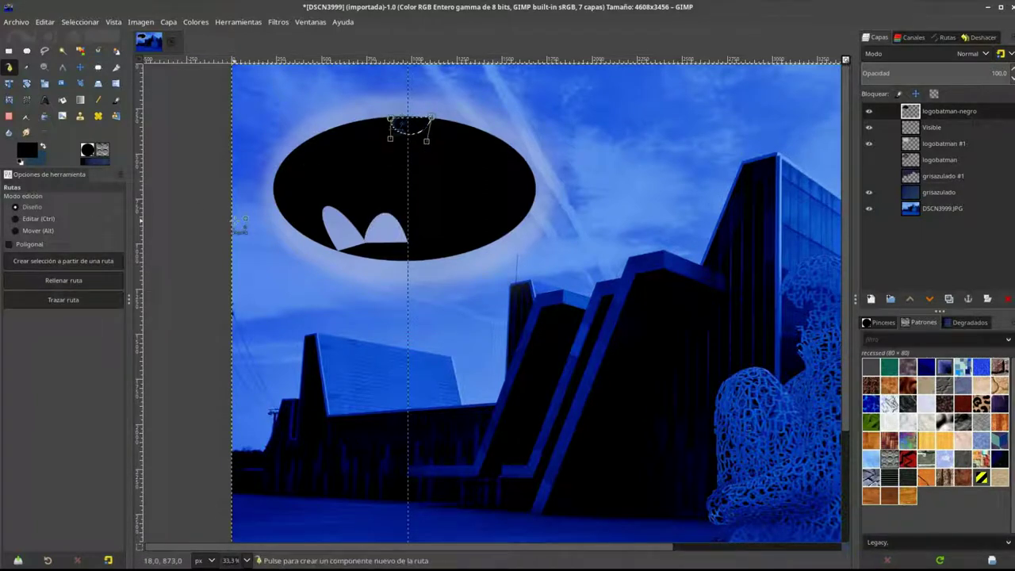
click(70, 262)
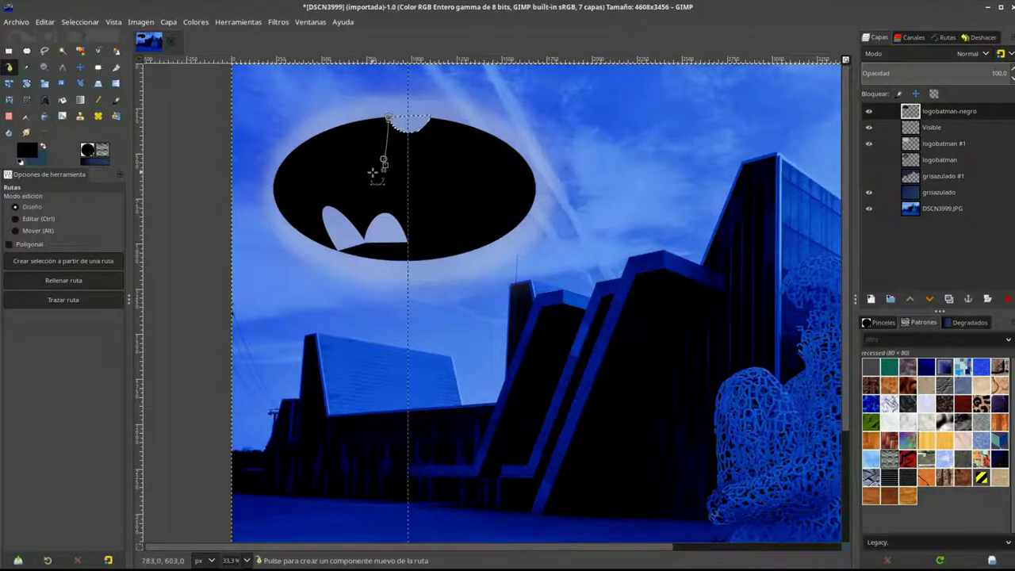
key(r)
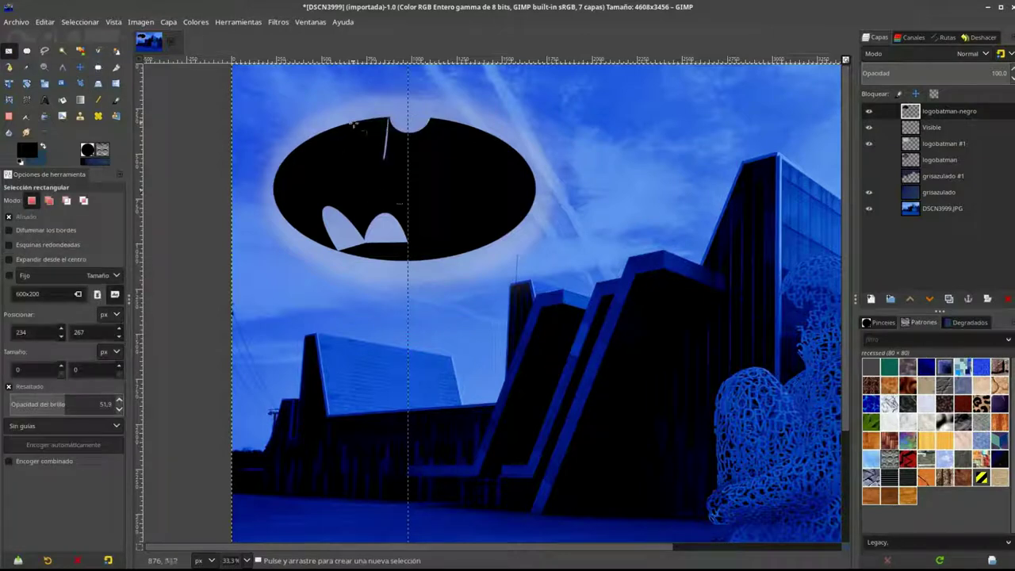
key(b)
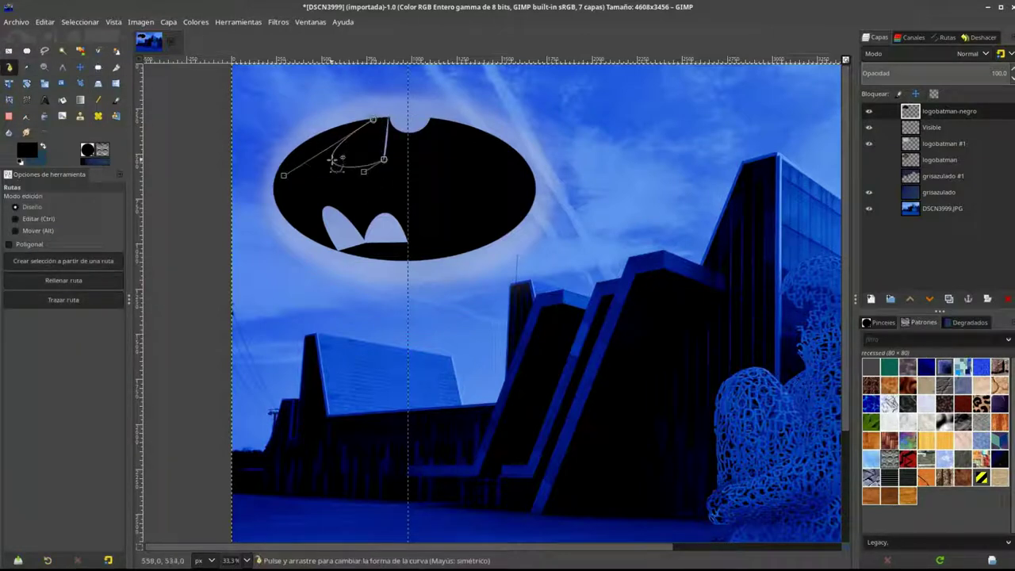
click(16, 22)
click(356, 182)
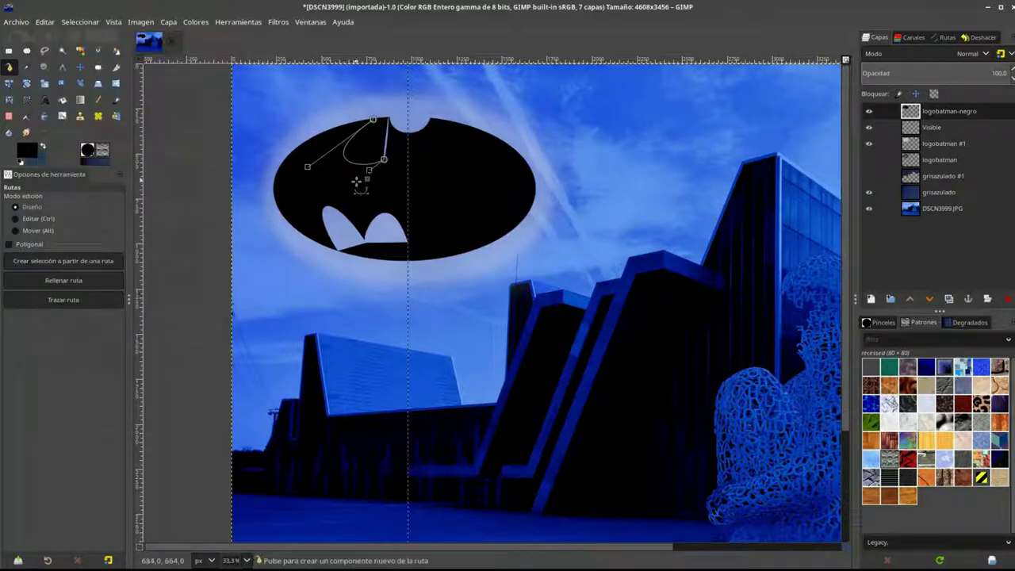
Rectangle-select a small strip below the bat and a patch at the wing tip.
key(r)
scroll(411, 167, up, 2)
drag(401, 314, 393, 370)
drag(262, 318, 302, 355)
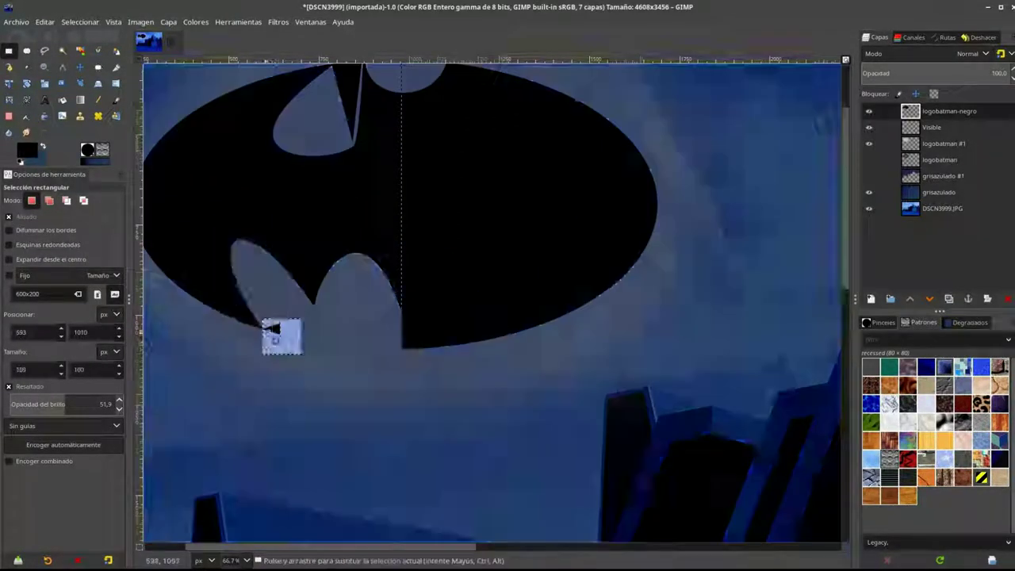
scroll(301, 349, up, 4)
scroll(364, 310, up, 3)
Free-select the leftover black sliver and remove it to show the sky.
key(f)
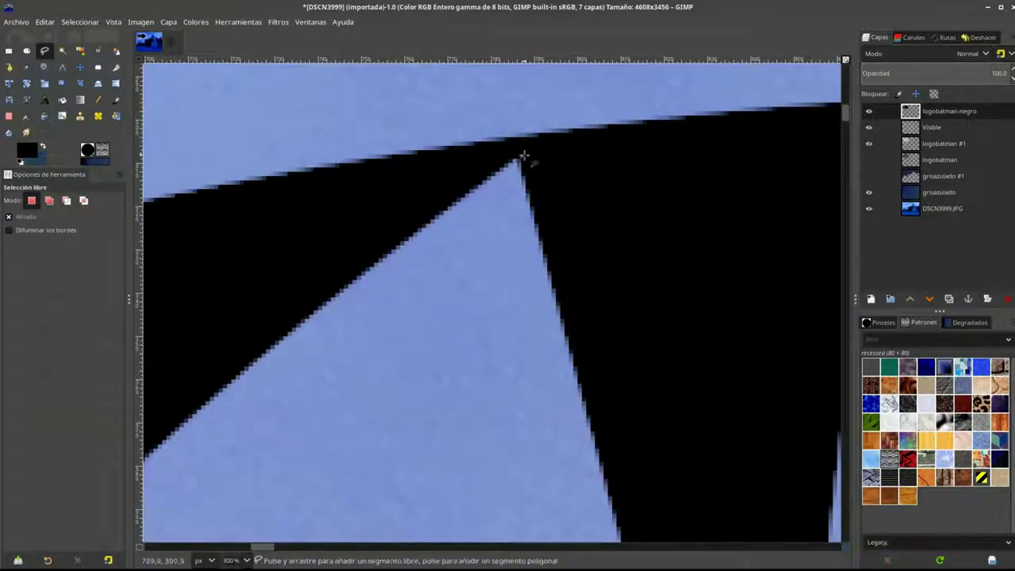
scroll(523, 158, down, 1)
click(561, 135)
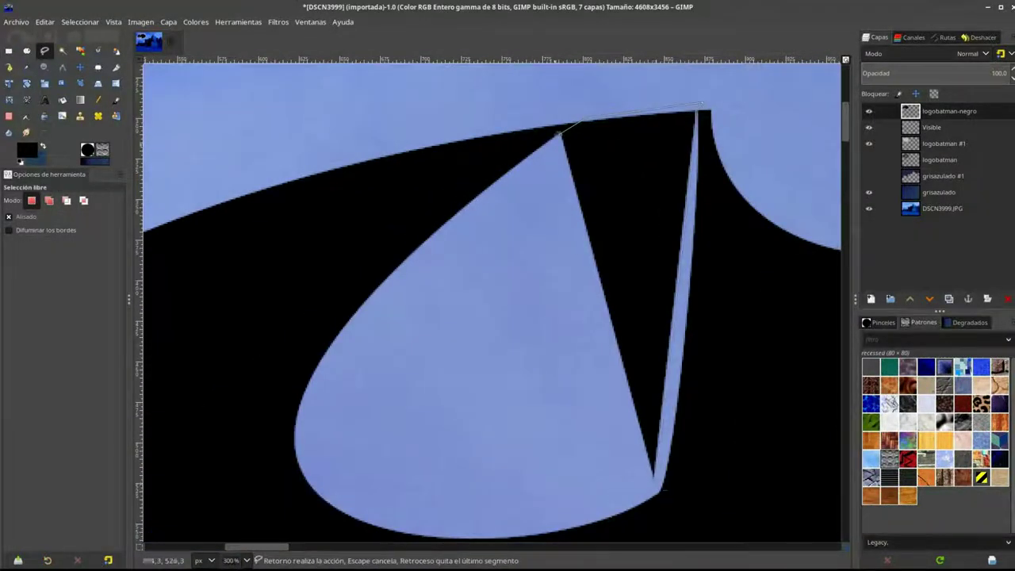
key(Return)
key(r)
scroll(611, 191, down, 4)
scroll(624, 325, down, 2)
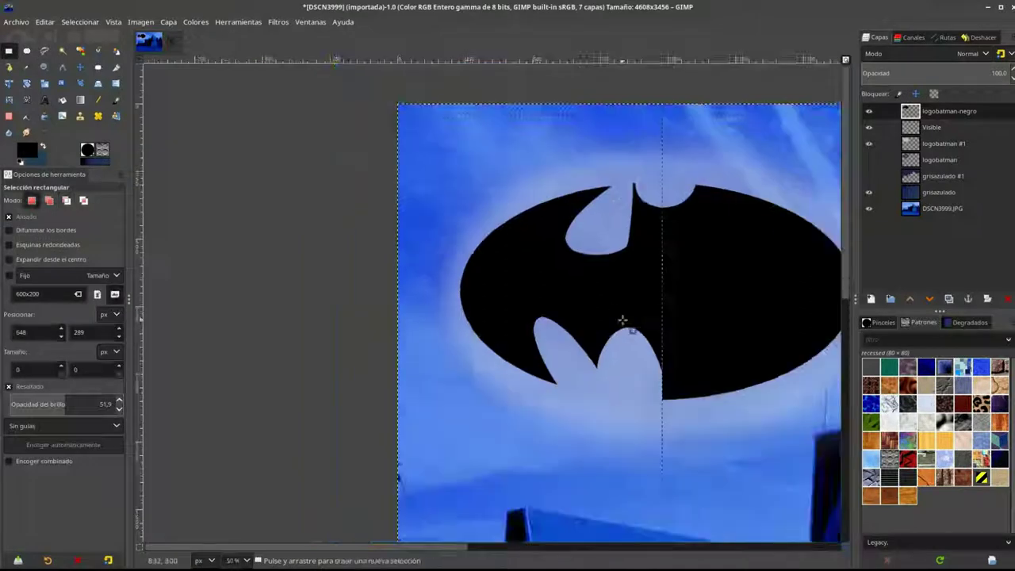
scroll(623, 324, up, 1)
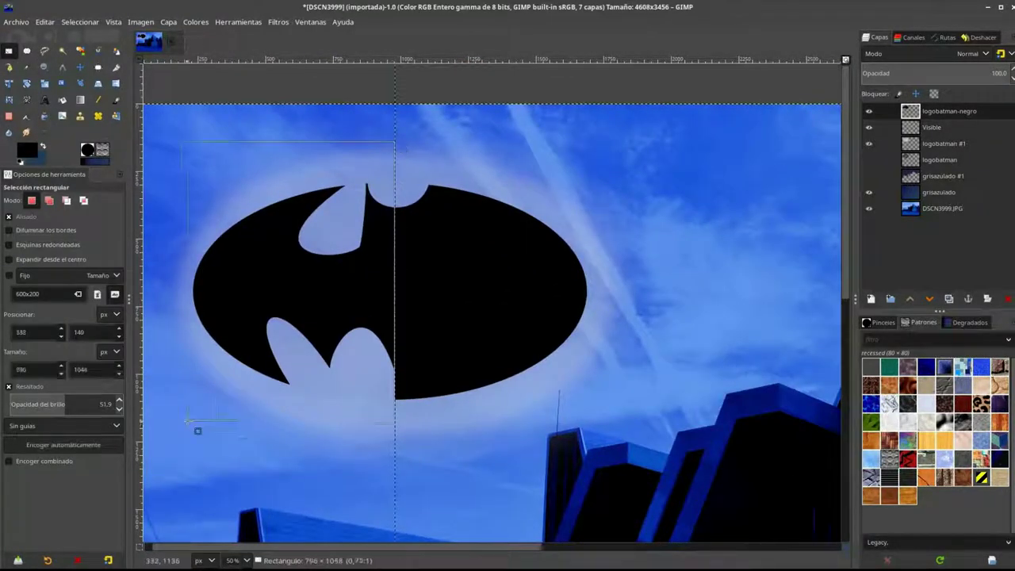
Copy the finished left half of the bat, paste it, and mirror it.
drag(197, 431, 186, 539)
key(ctrl+c)
key(ctrl+v)
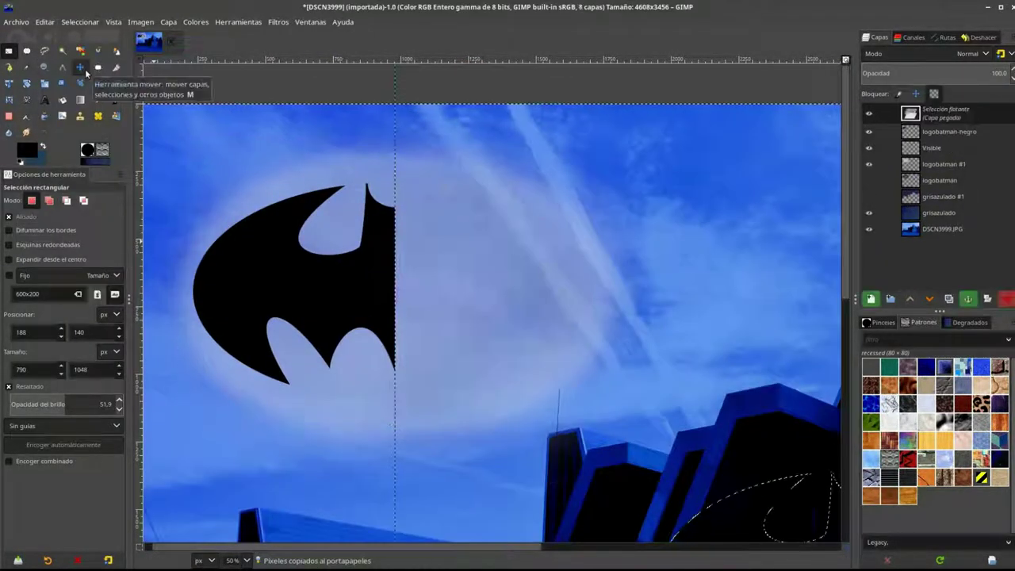
click(870, 298)
drag(407, 246, 408, 267)
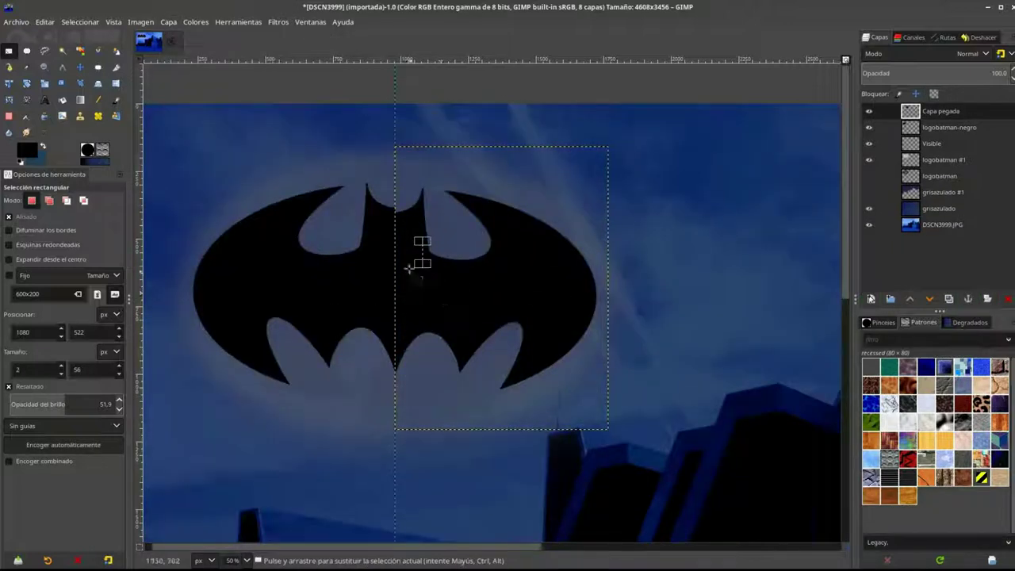
scroll(407, 268, up, 2)
scroll(389, 215, down, 4)
Fit the Capa pegada layer to the image size and bring up the guide options.
click(76, 67)
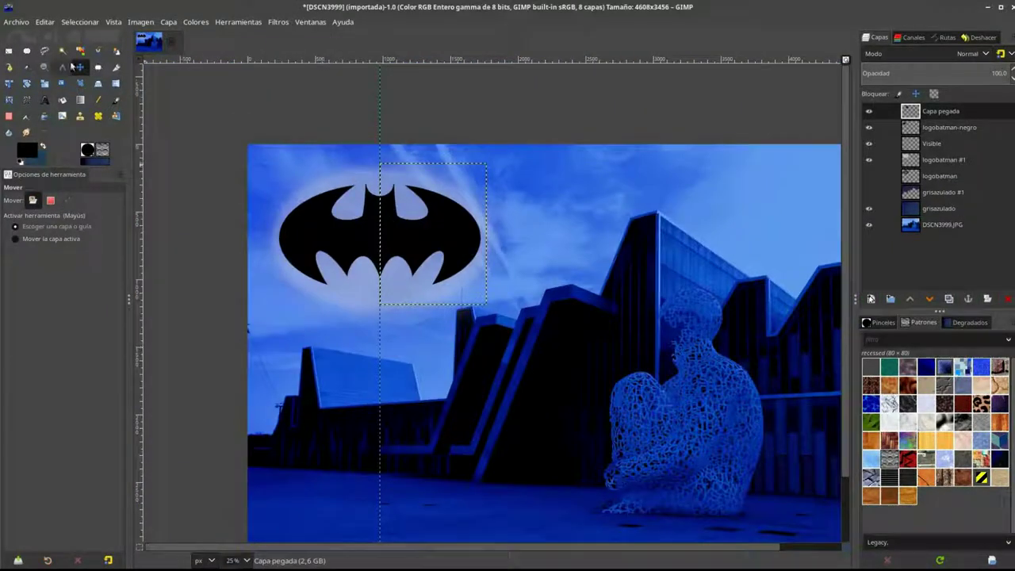
key(r)
click(168, 21)
click(199, 227)
click(140, 22)
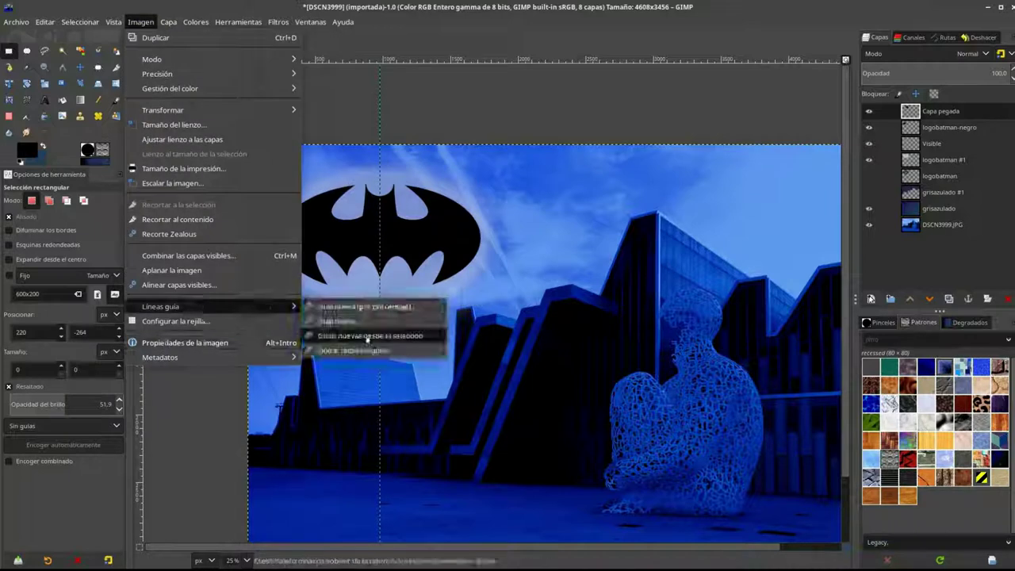
Delete the Capa pegada layer and briefly select the black bat by colour.
right_click(927, 111)
click(849, 227)
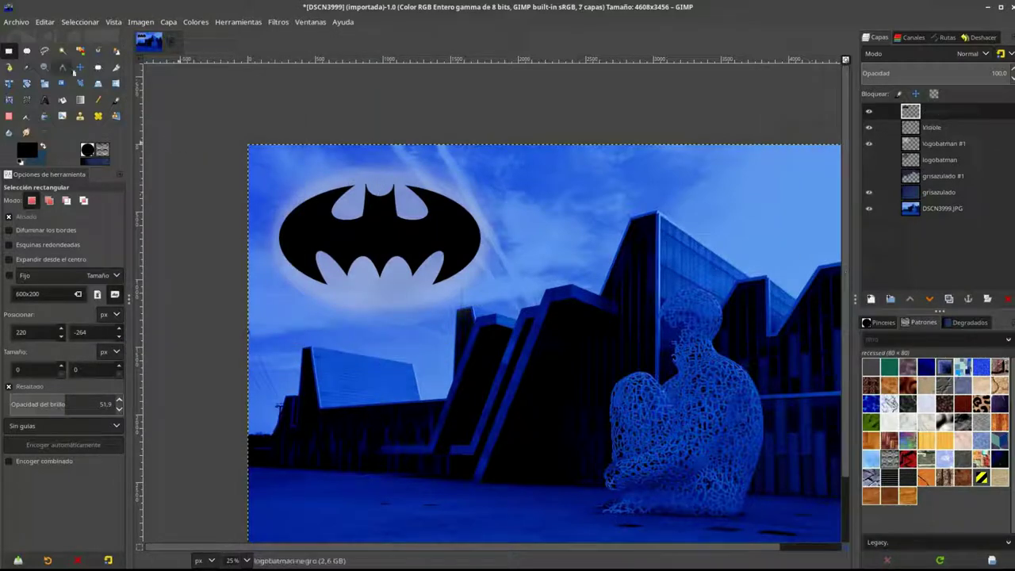
click(63, 51)
click(398, 243)
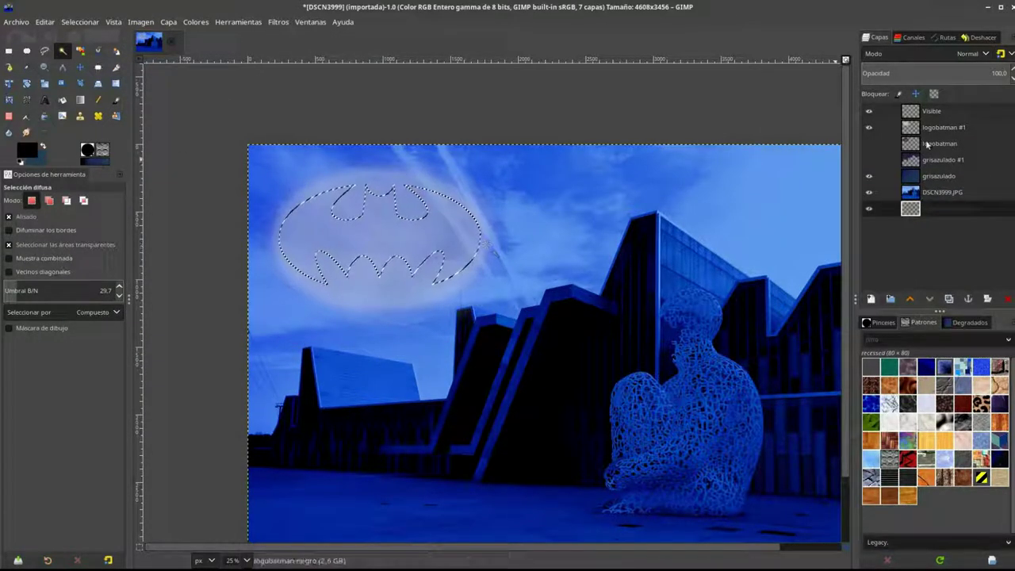
key(r)
click(257, 123)
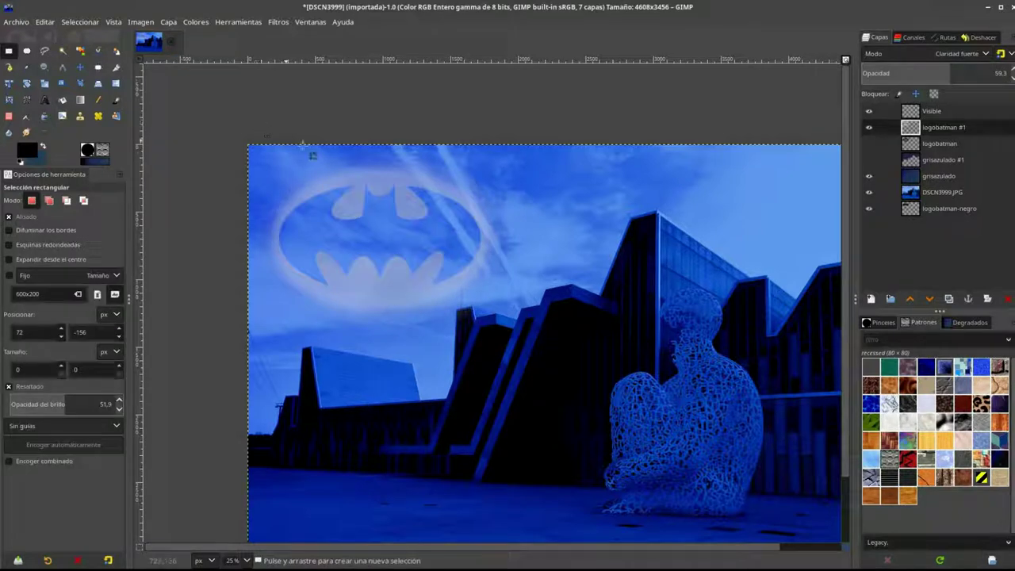
Duplicate the logobatman layer and Gaussian-blur the copy.
right_click(935, 127)
click(817, 230)
click(278, 21)
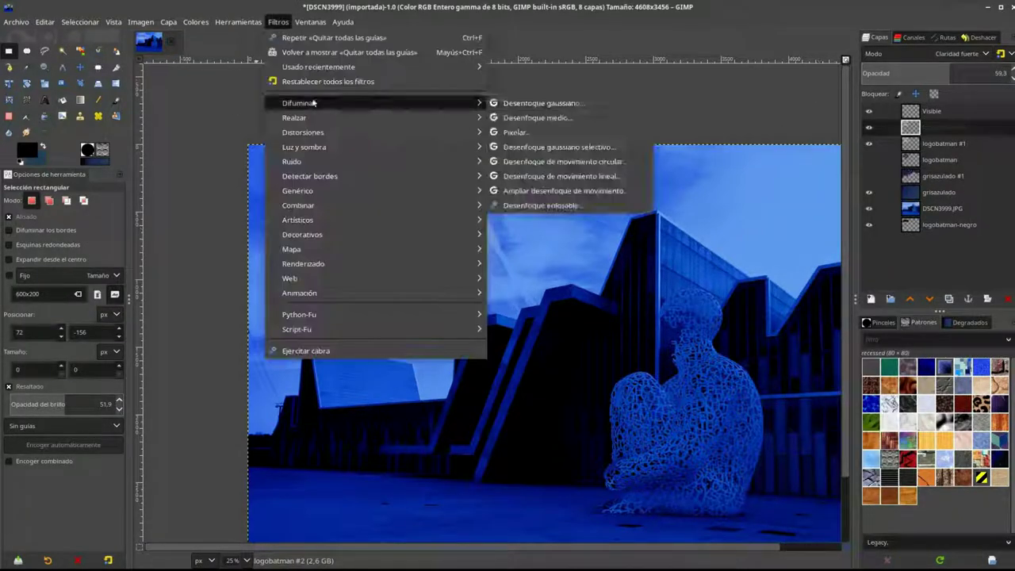
click(555, 115)
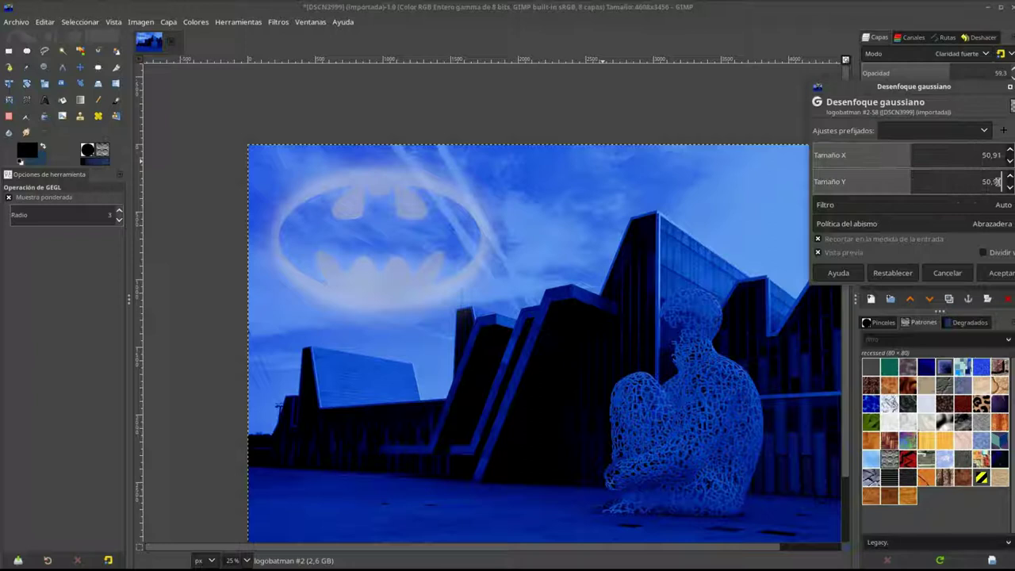
click(998, 272)
Move logobatman-negro above logobatman at about 47 opacity, with the background layers shown again.
scroll(474, 296, down, 1)
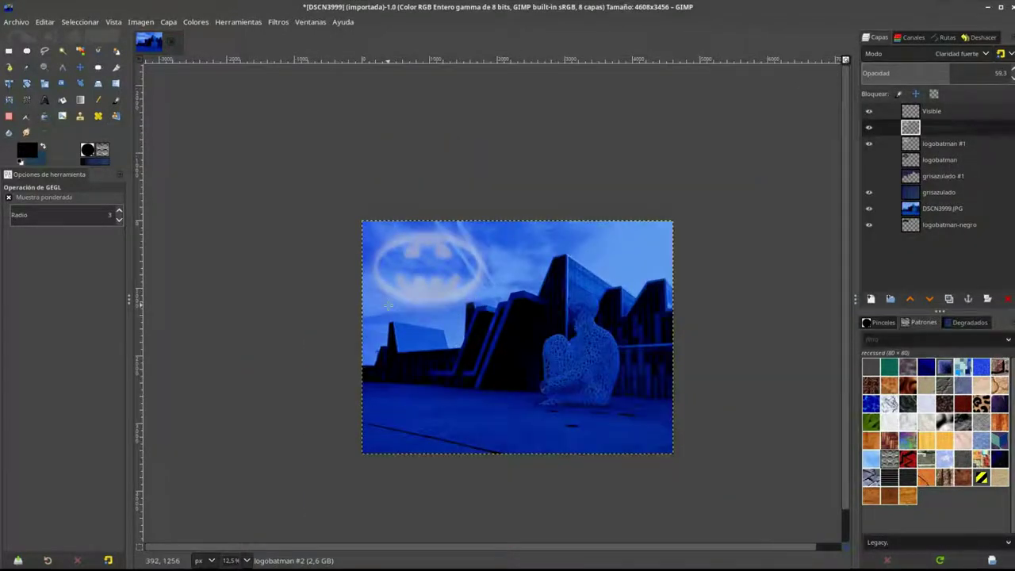
click(868, 192)
click(868, 207)
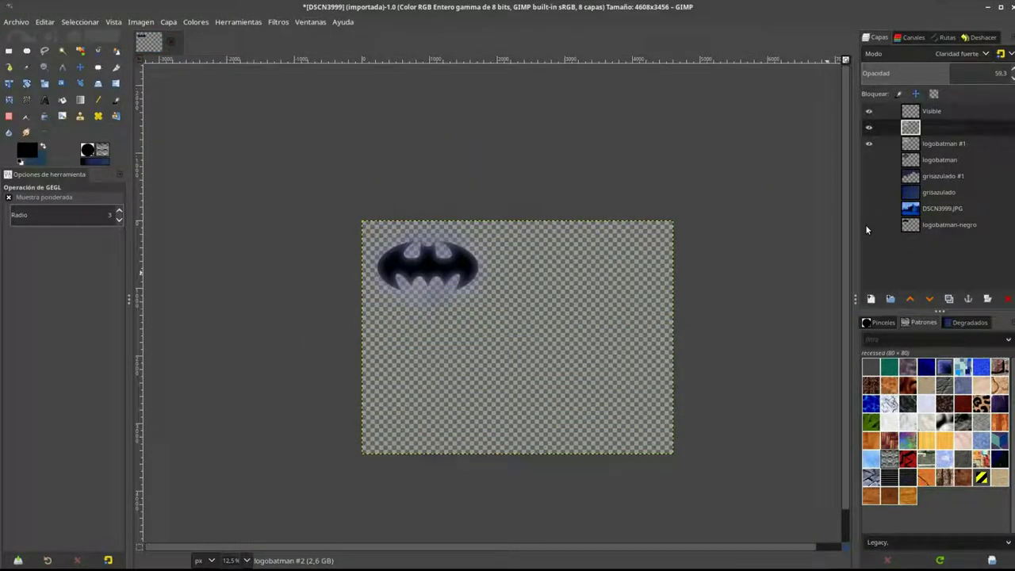
click(872, 224)
drag(954, 83, 932, 79)
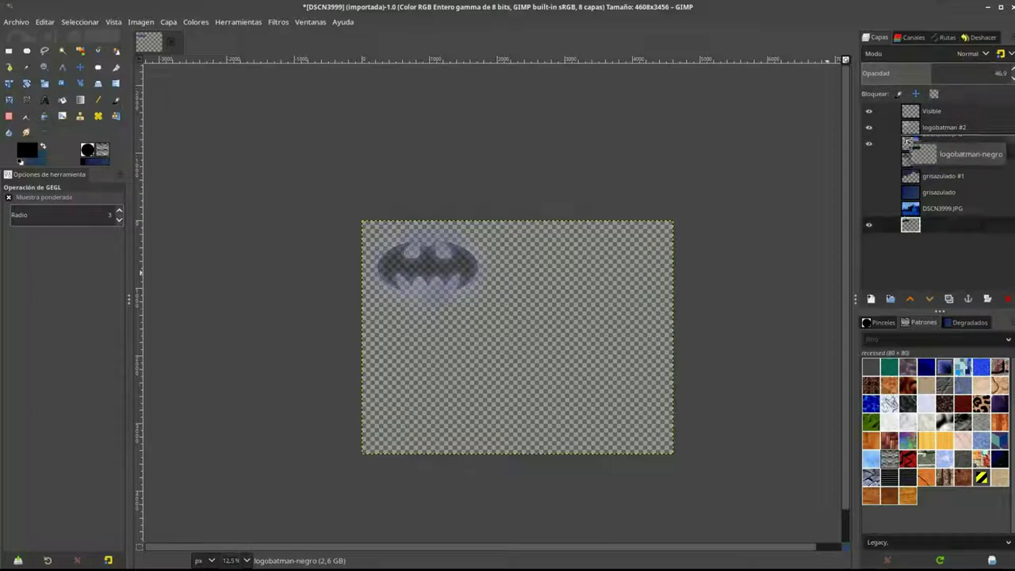
drag(910, 224, 910, 160)
click(868, 192)
click(868, 224)
scroll(474, 269, up, 1)
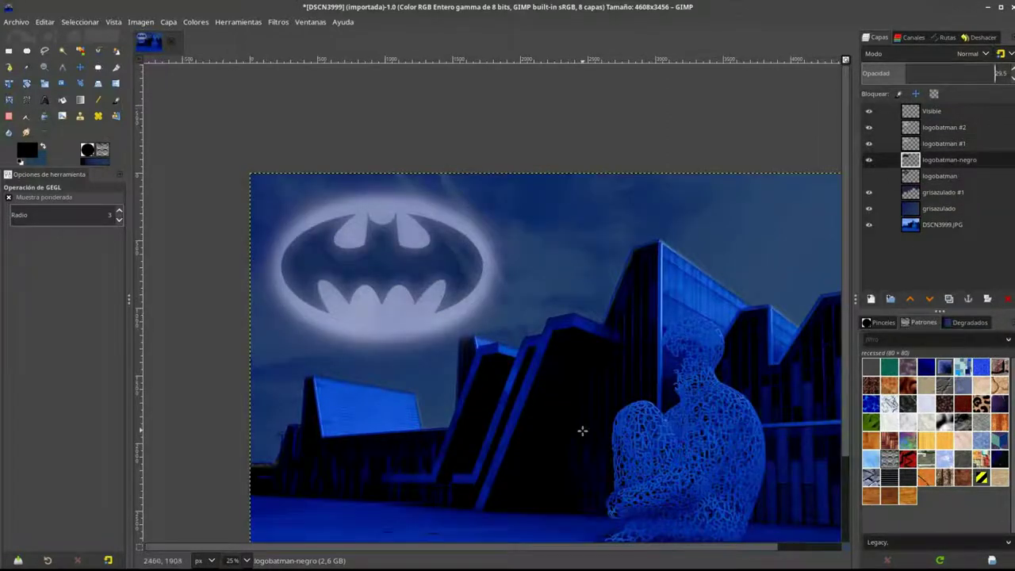
On a new layer, fill a freehand triangular beam selection with lavender.
click(869, 300)
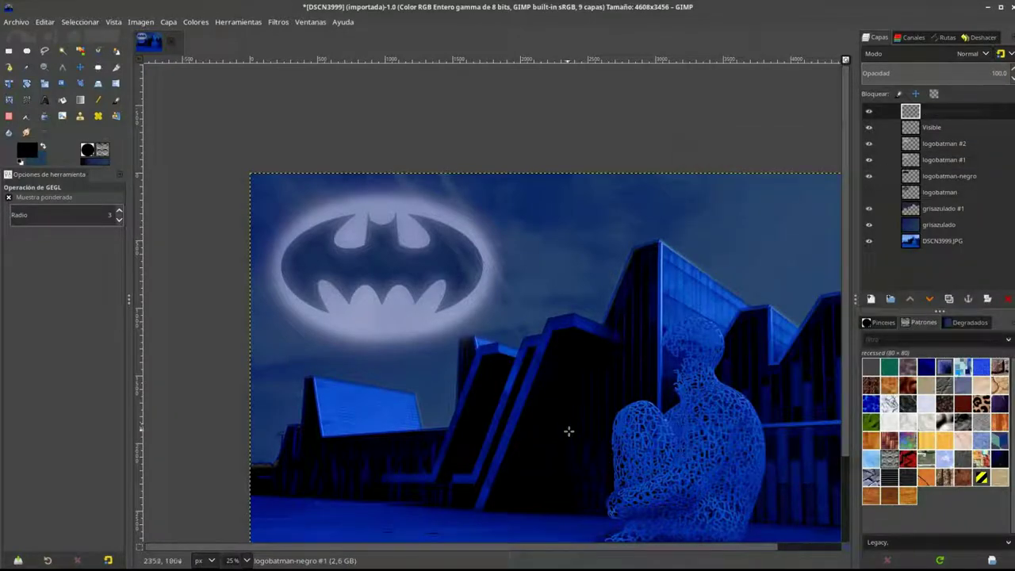
key(f)
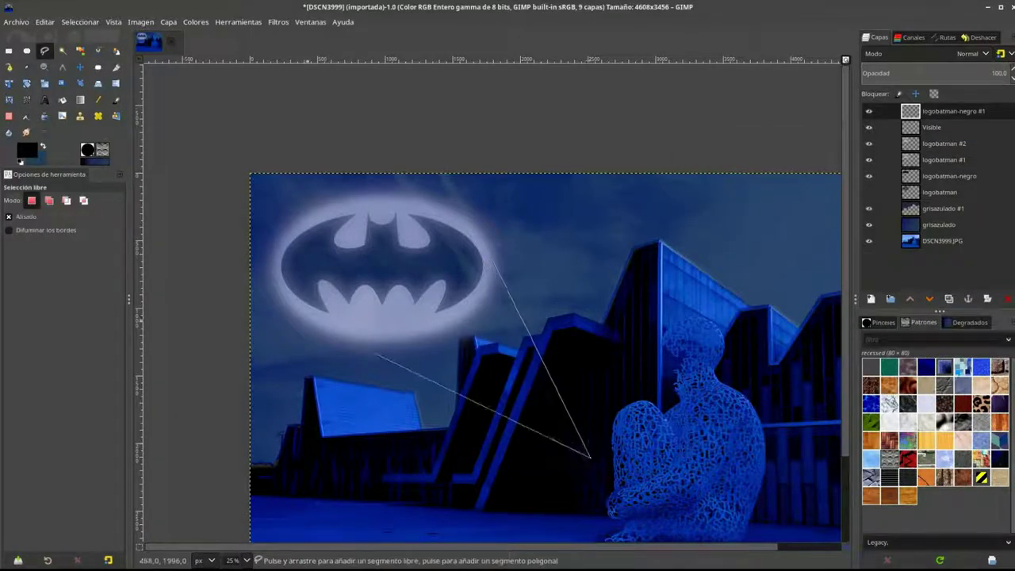
click(306, 319)
key(Return)
click(27, 150)
click(208, 229)
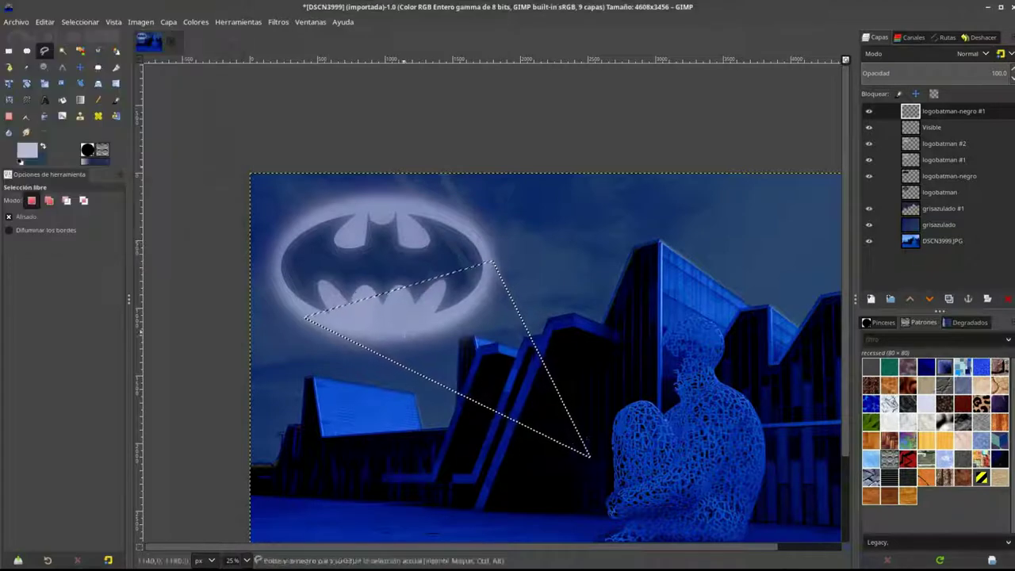
key(shift+b)
click(424, 347)
Clear the selection and Gaussian-blur the beam with size 200.
key(ctrl+shift+a)
click(279, 21)
click(317, 50)
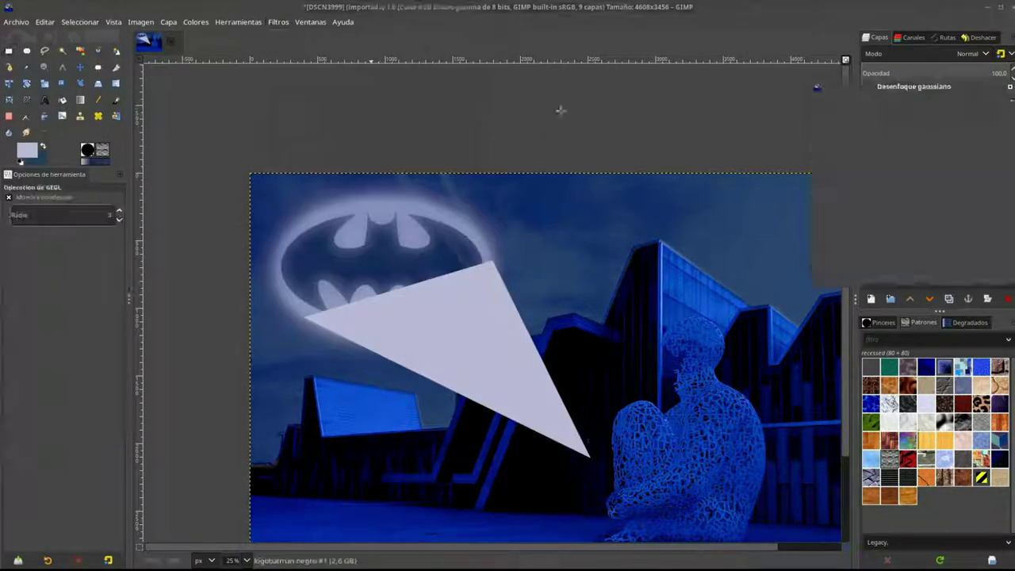
text(200)
key(Tab)
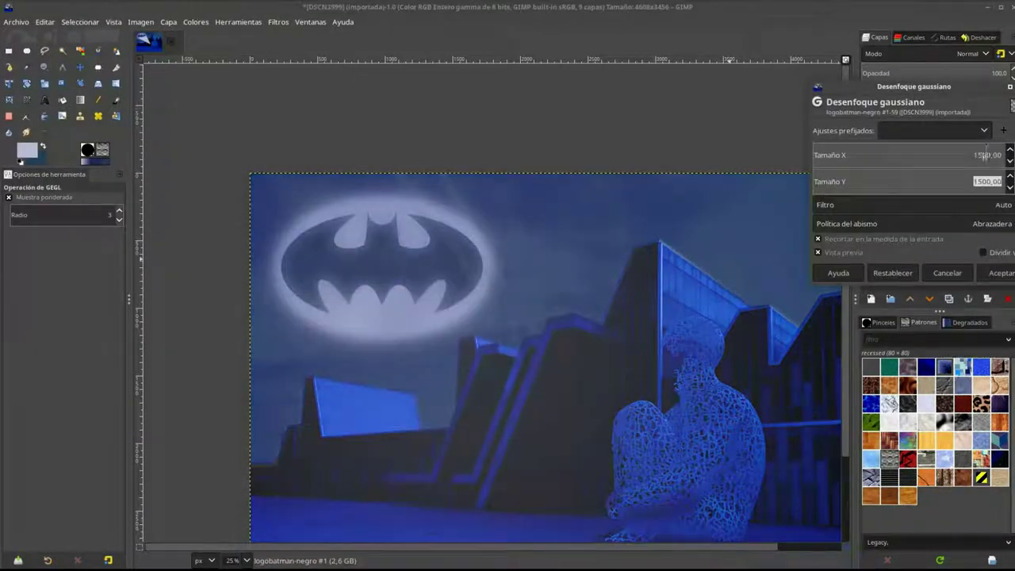
key(Return)
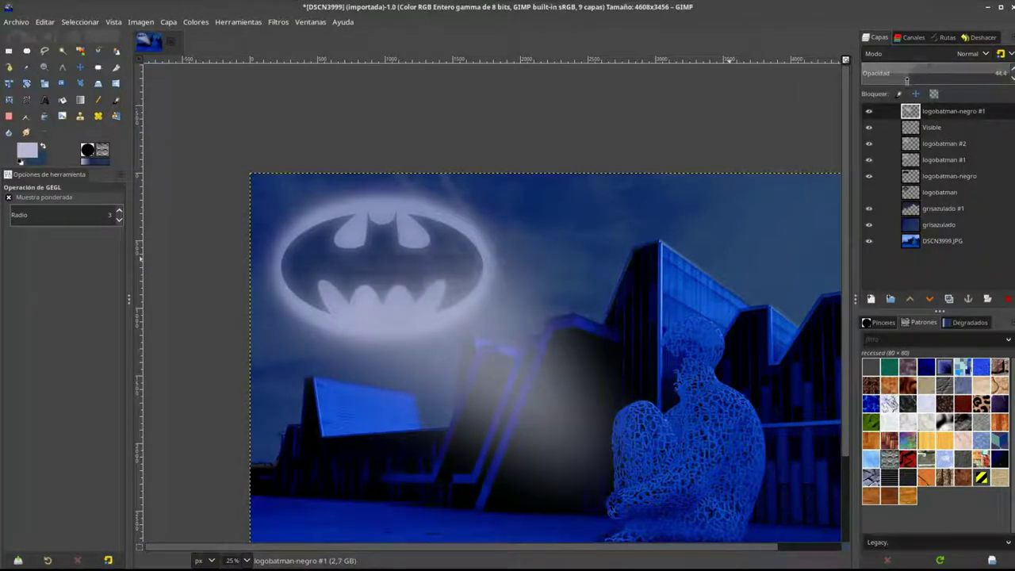
Zoom in on the buildings and fuzzy-select along the building edge on grisazulado #1.
click(940, 207)
key(u)
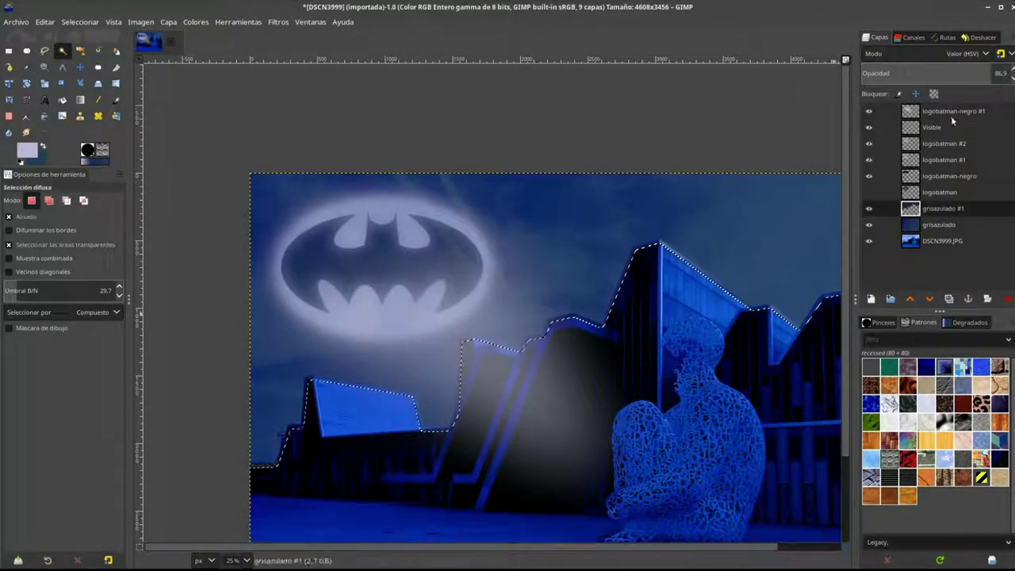
click(946, 111)
key(r)
key(shift+2)
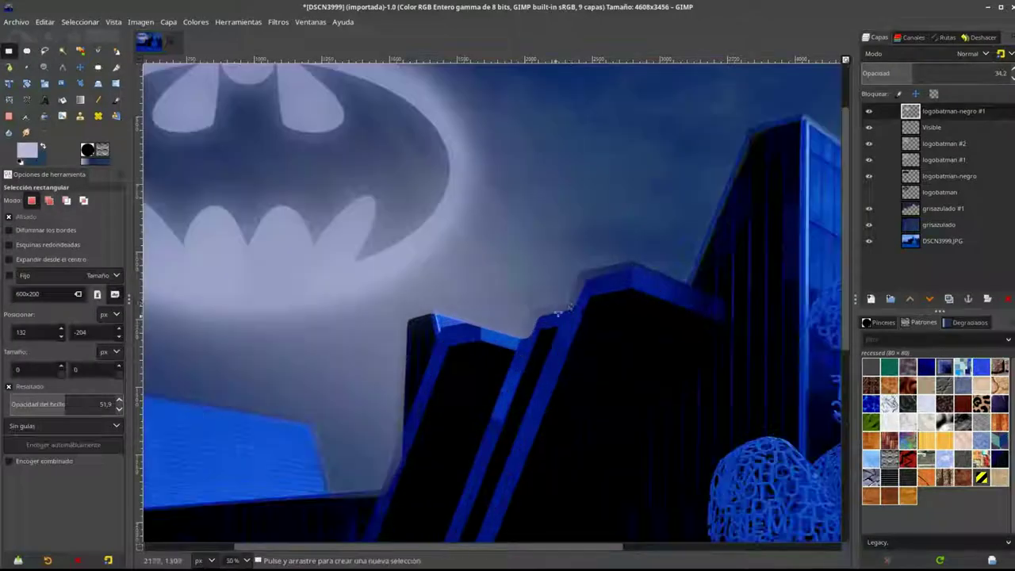
ctrl+scroll(559, 308, up, 3)
key(u)
click(572, 294)
On DSCN3999.JPG, add the blue building beams to the selection in Add mode.
click(942, 240)
click(654, 198)
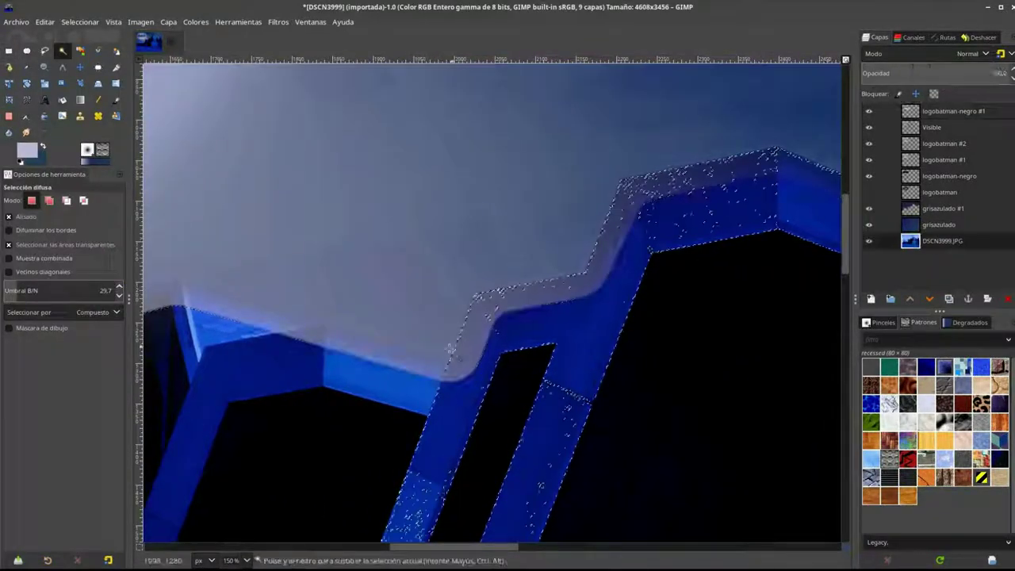
shift+click(256, 319)
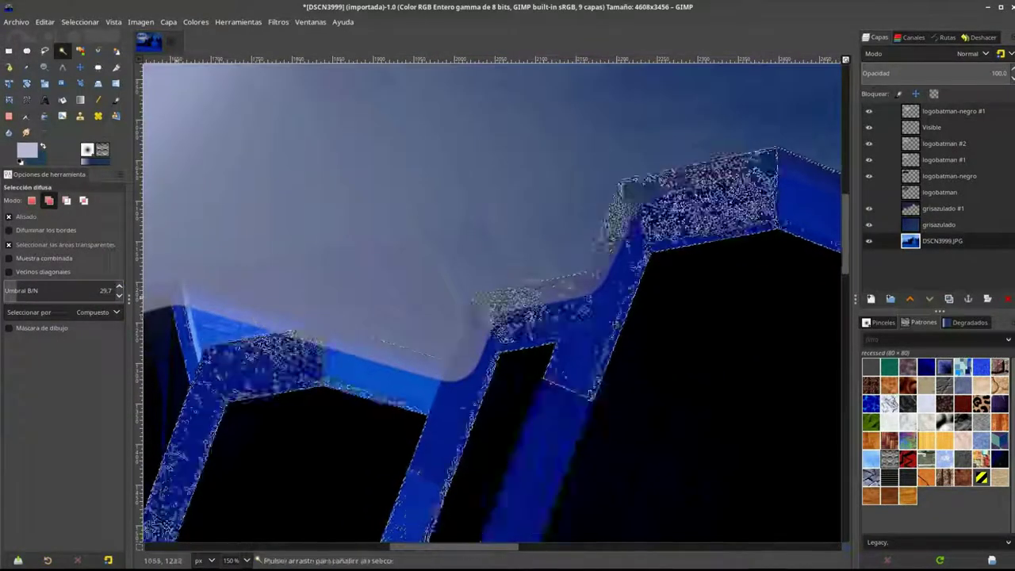
scroll(405, 330, left, 5)
scroll(404, 330, down, 2)
scroll(403, 329, up, 3)
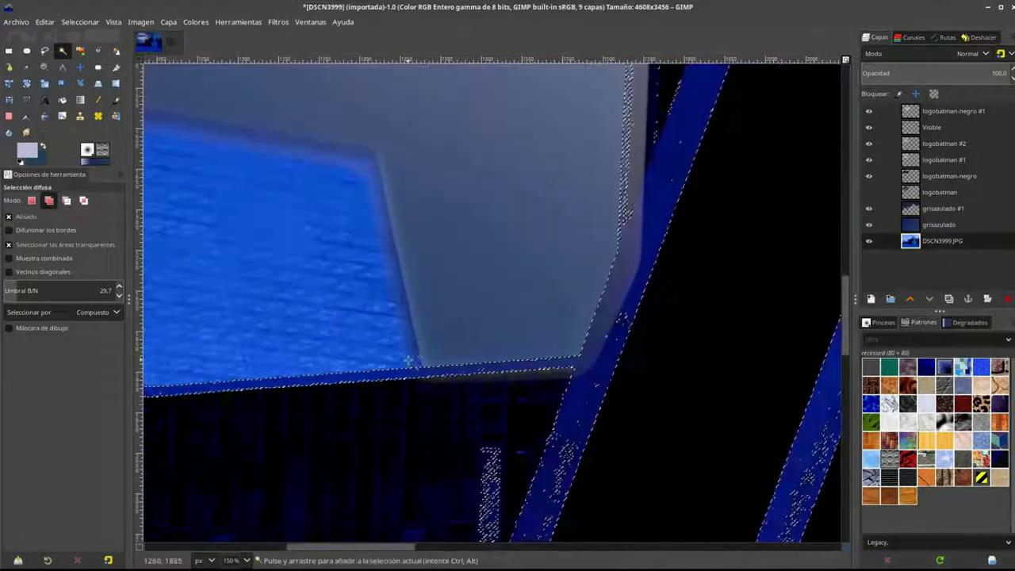
ctrl+scroll(789, 279, down, 3)
ctrl+scroll(789, 279, up, 3)
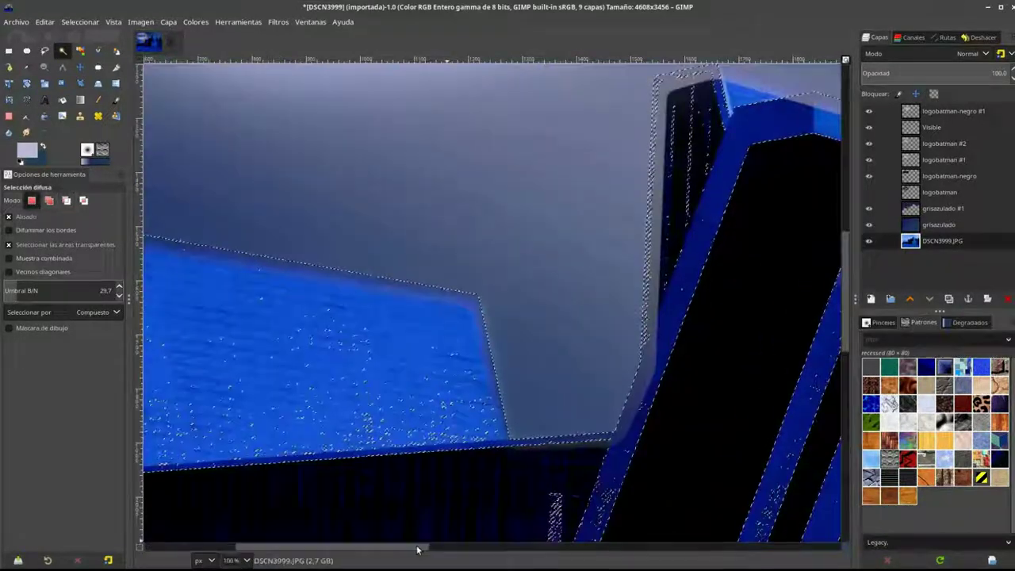
scroll(789, 279, up, 4)
Lower the Fuzzy Select threshold and add the lit roof edge to the selection.
drag(14, 291, 8, 292)
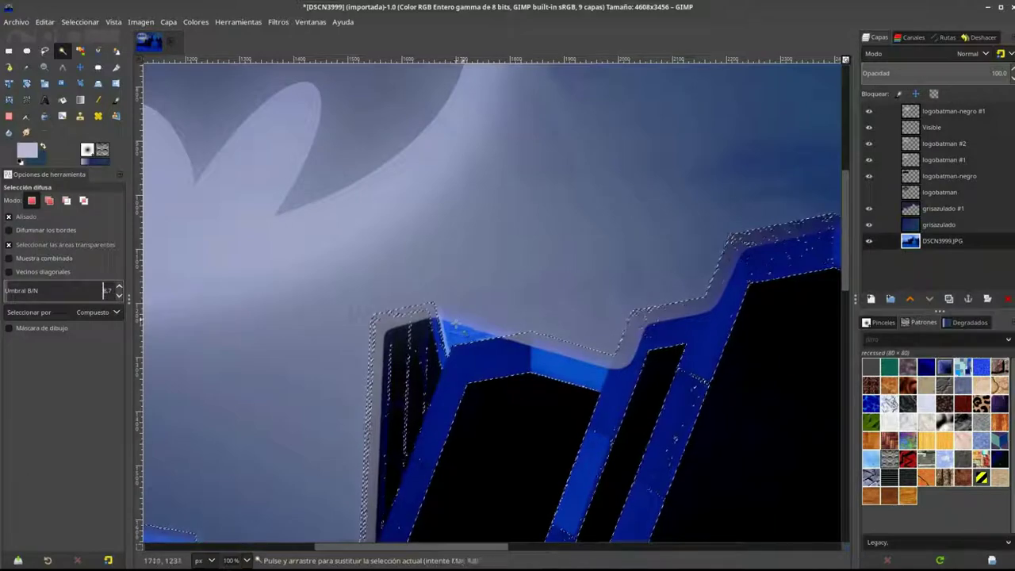
key(shift)
ctrl+scroll(491, 325, up, 4)
drag(480, 327, 473, 281)
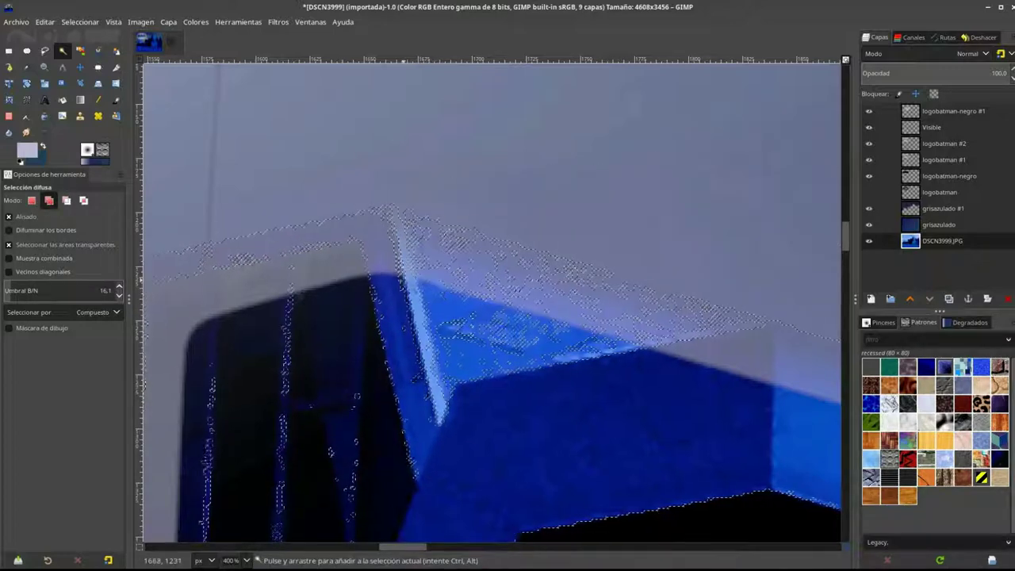